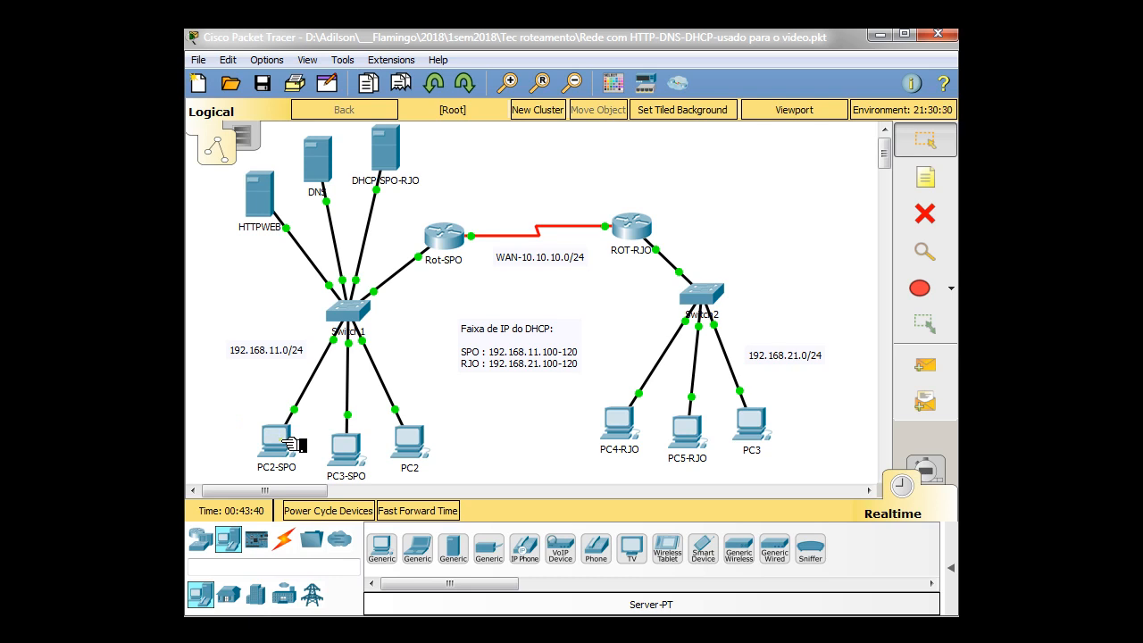
# Place a generic server beside PC2 in the SPO network and inspect its default DHCP service settings
pyautogui.moveTo(290, 444)
pyautogui.moveTo(418, 446)
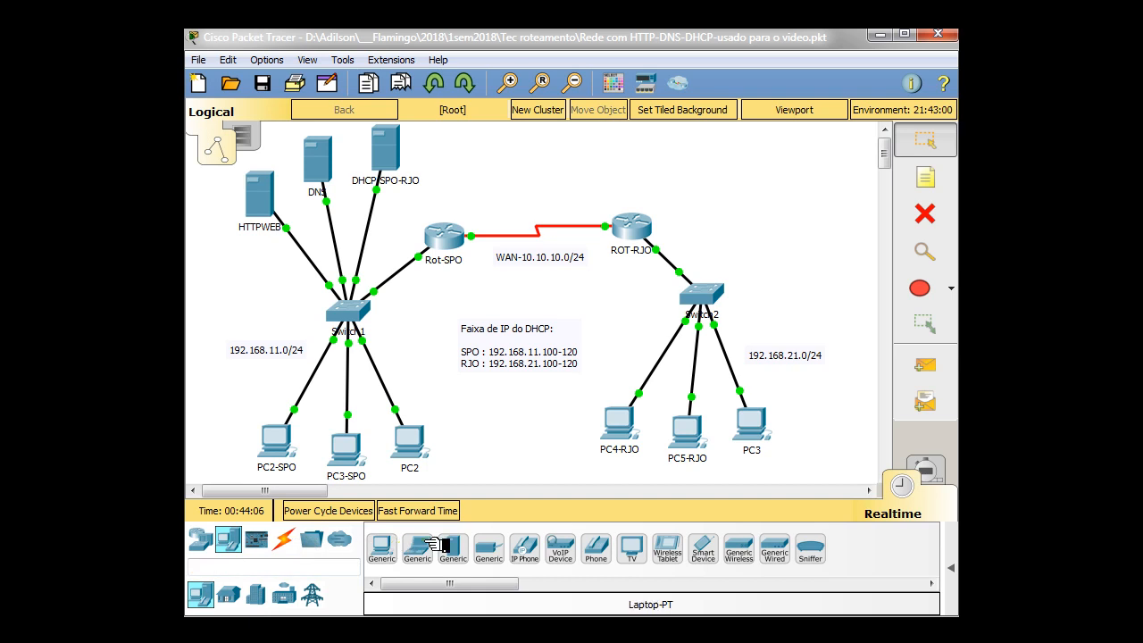
pyautogui.click(468, 543)
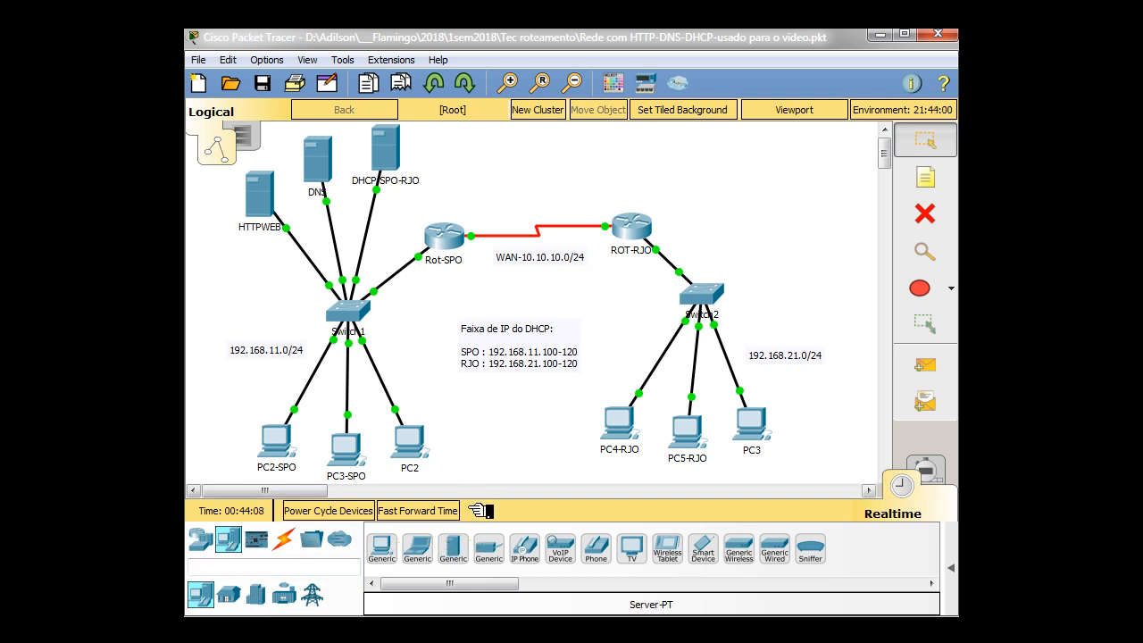
pyautogui.click(483, 444)
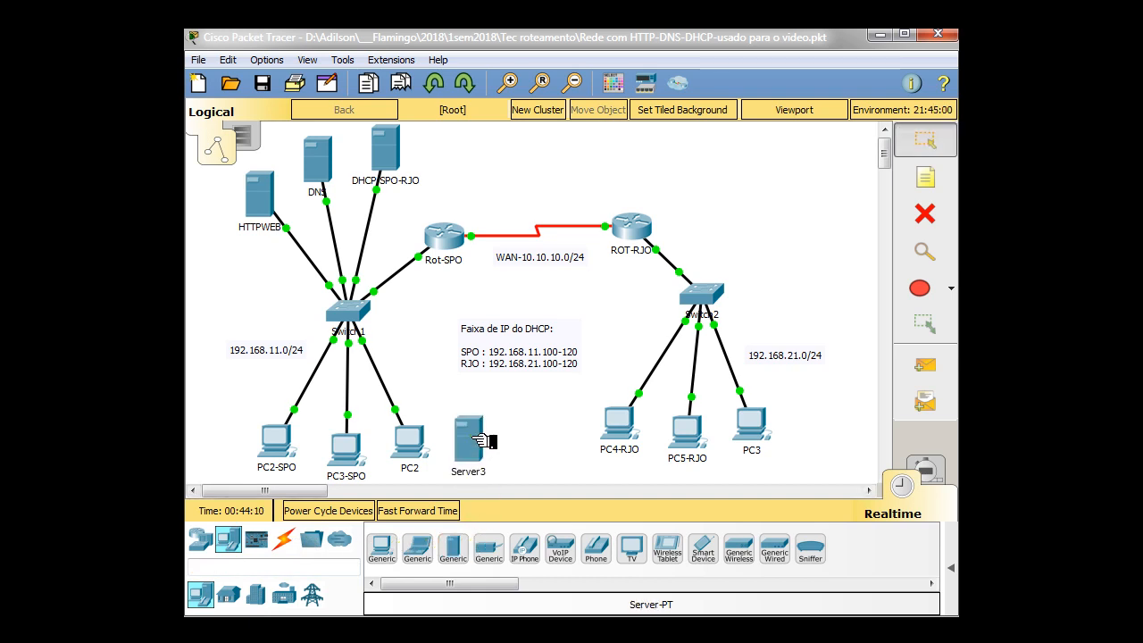
pyautogui.click(481, 441)
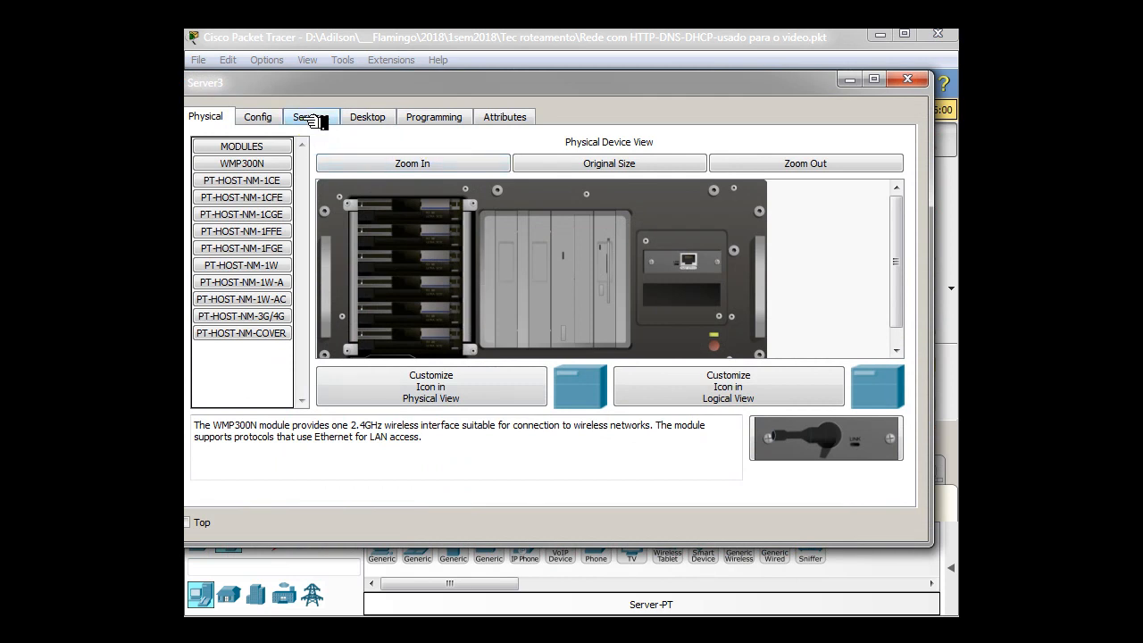
pyautogui.click(308, 117)
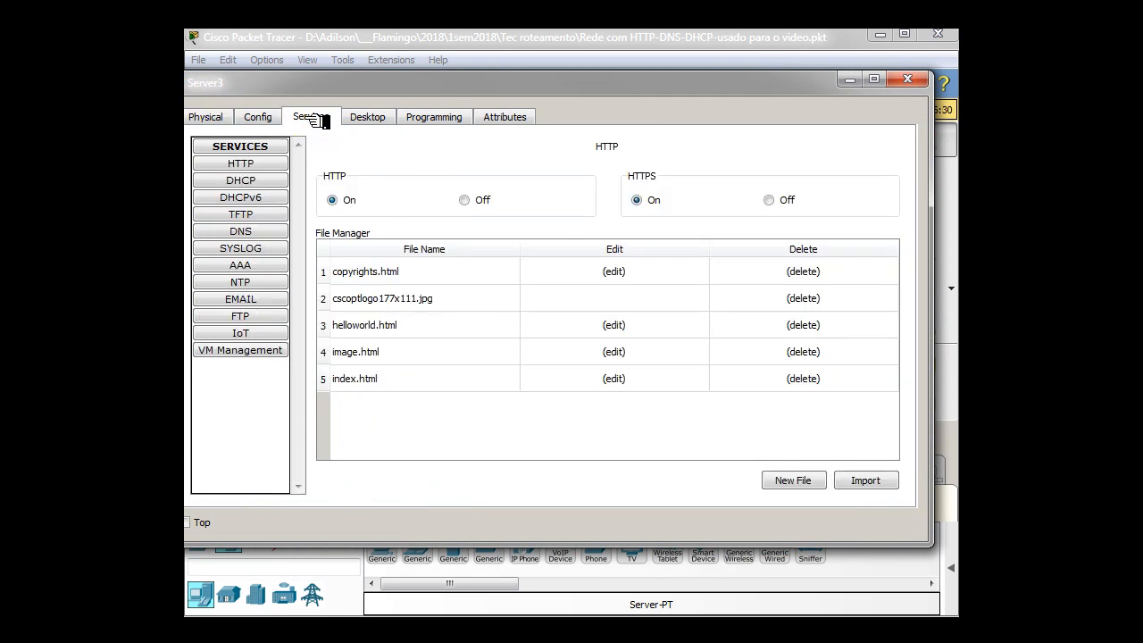
pyautogui.click(256, 181)
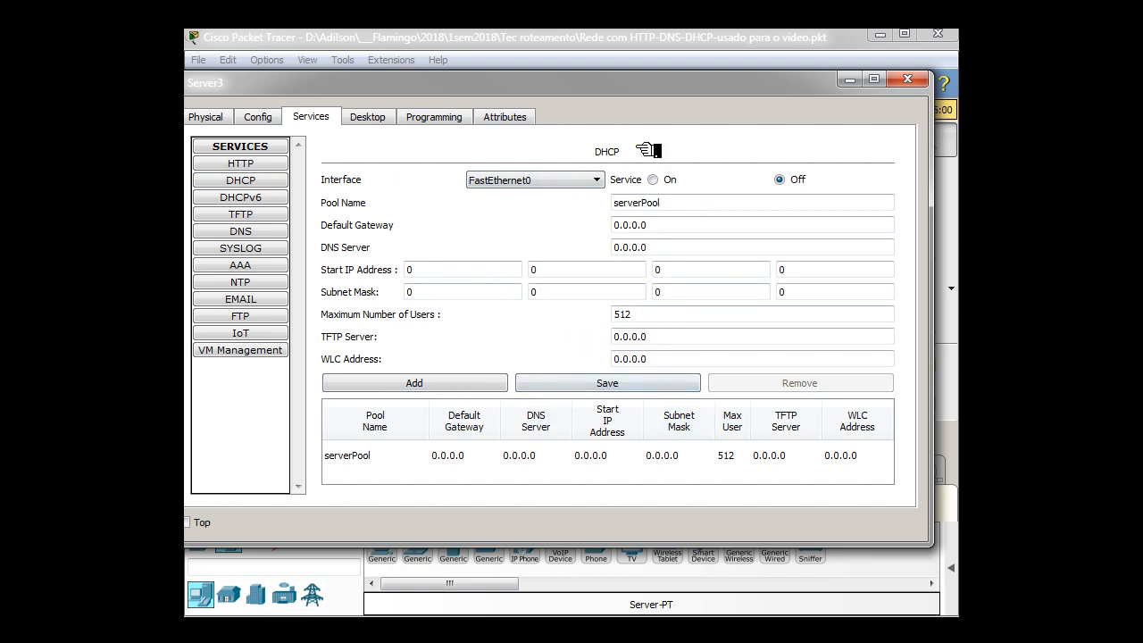
pyautogui.click(913, 80)
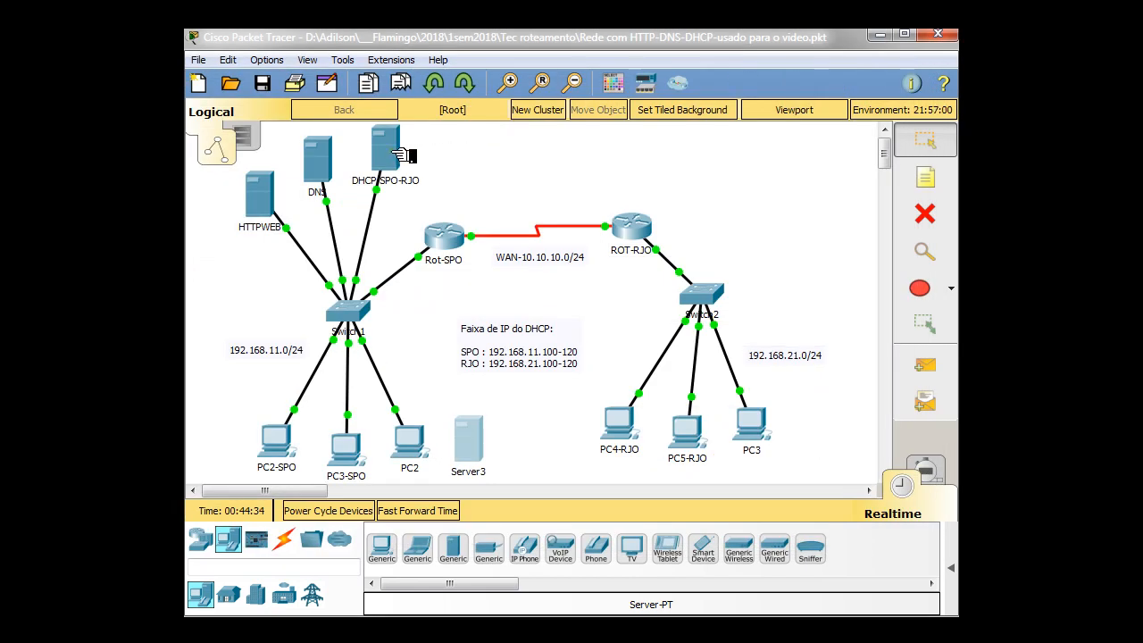
# Examine the full list of DHCP pools configured on the DHCP/SPO-RJO server
pyautogui.moveTo(402, 155)
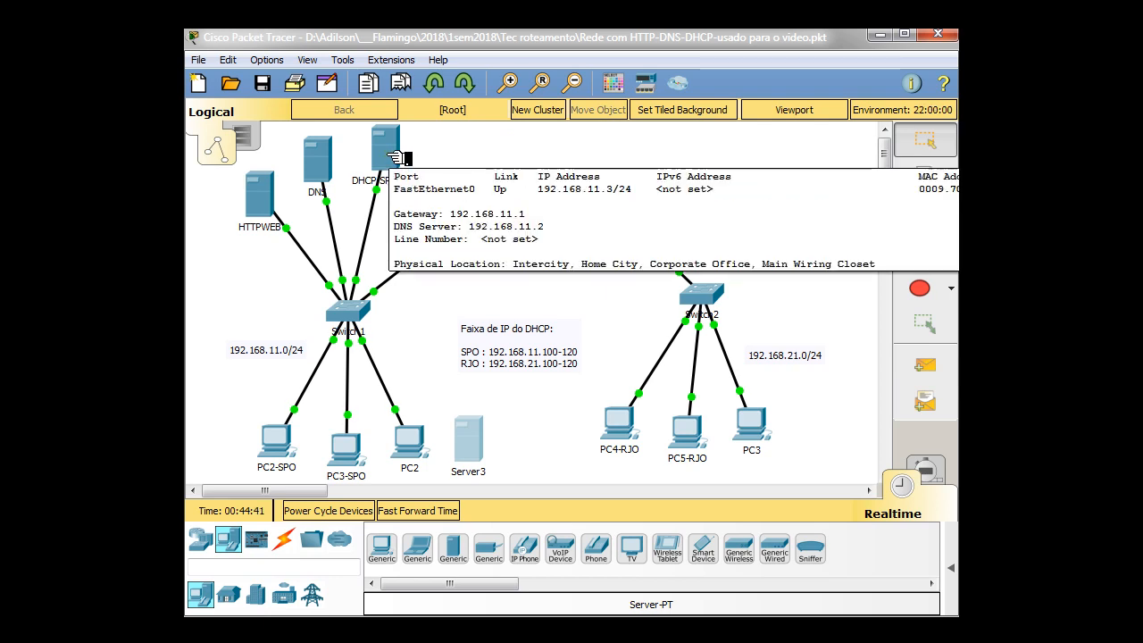
pyautogui.click(396, 158)
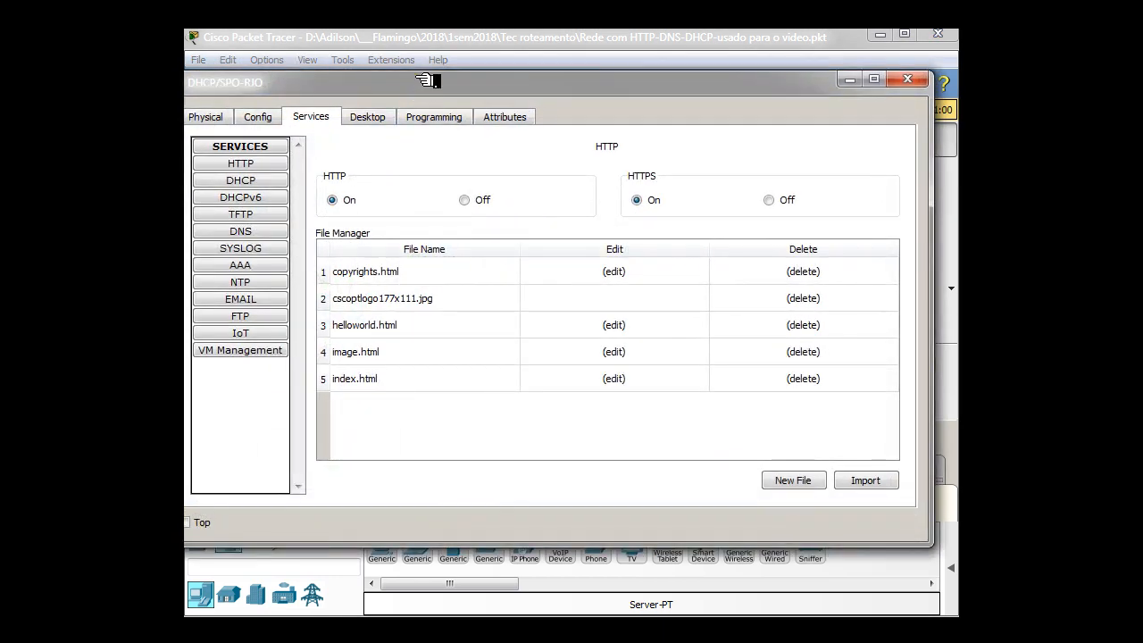
pyautogui.moveTo(429, 82); pyautogui.dragTo(433, 99)
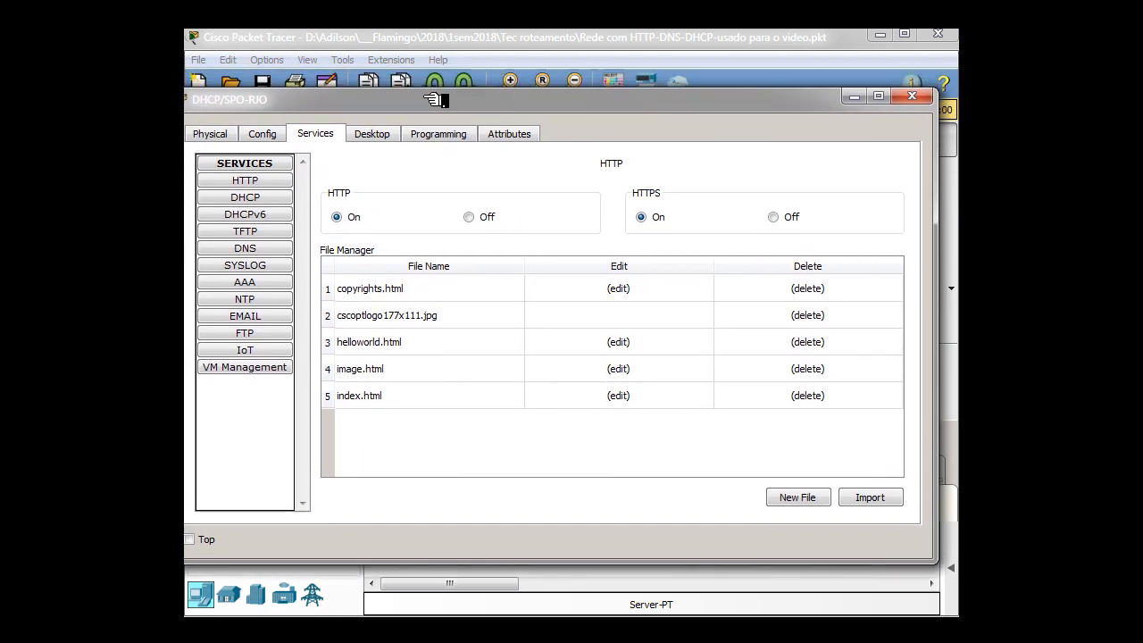
pyautogui.click(288, 196)
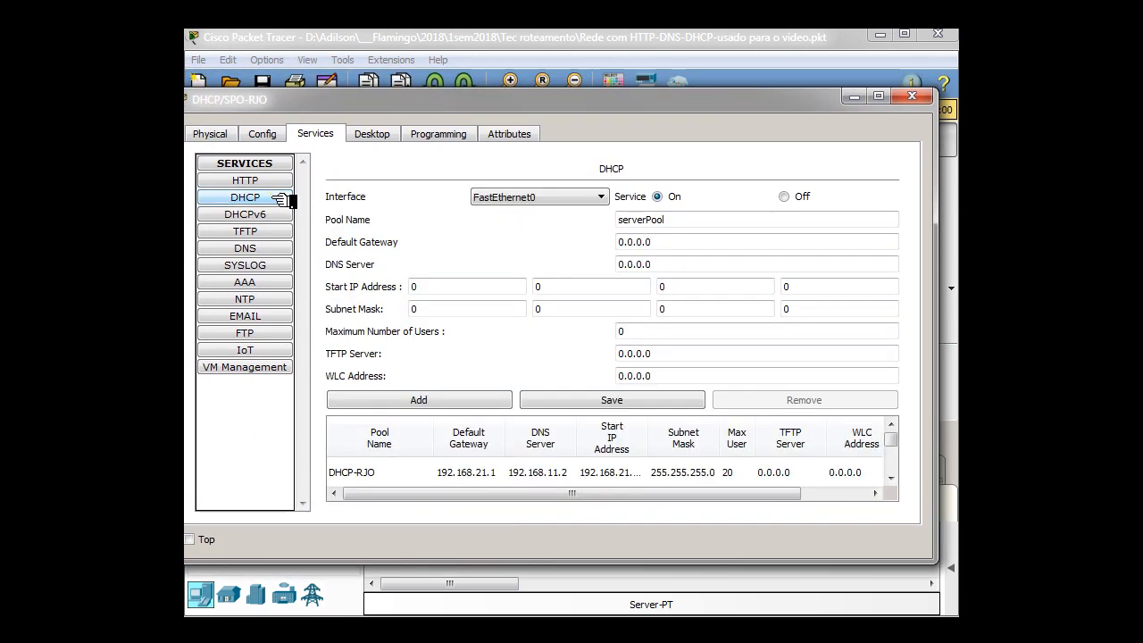
pyautogui.moveTo(583, 563); pyautogui.dragTo(584, 616)
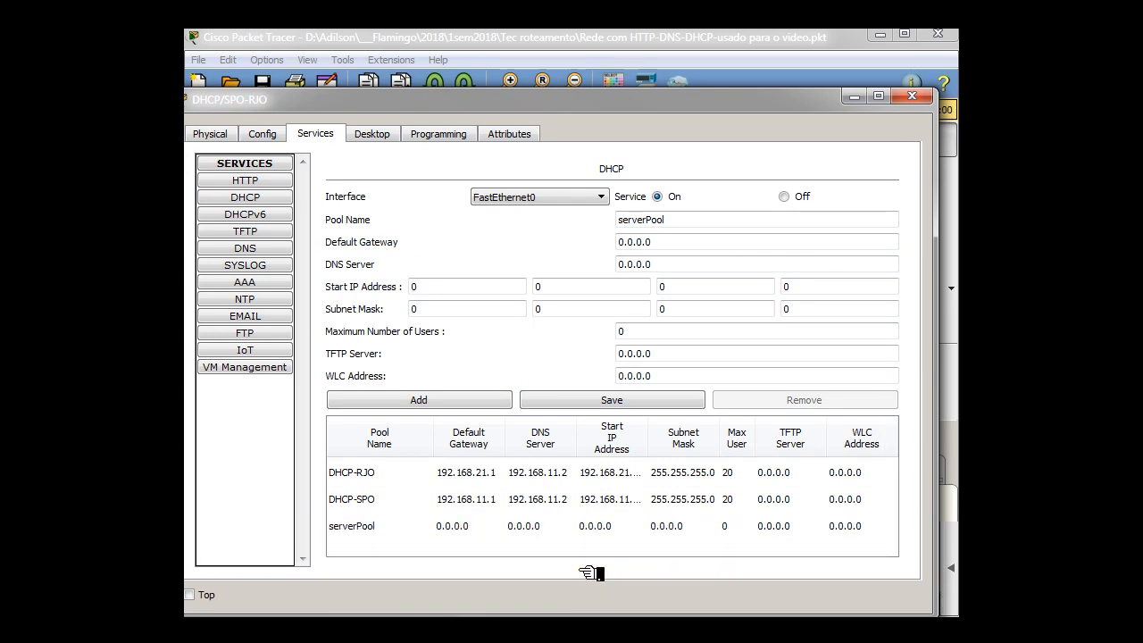
# Review the DHCP/SPO-RJO server's static gateway and DNS settings and its FastEthernet0 IP configuration
pyautogui.click(268, 134)
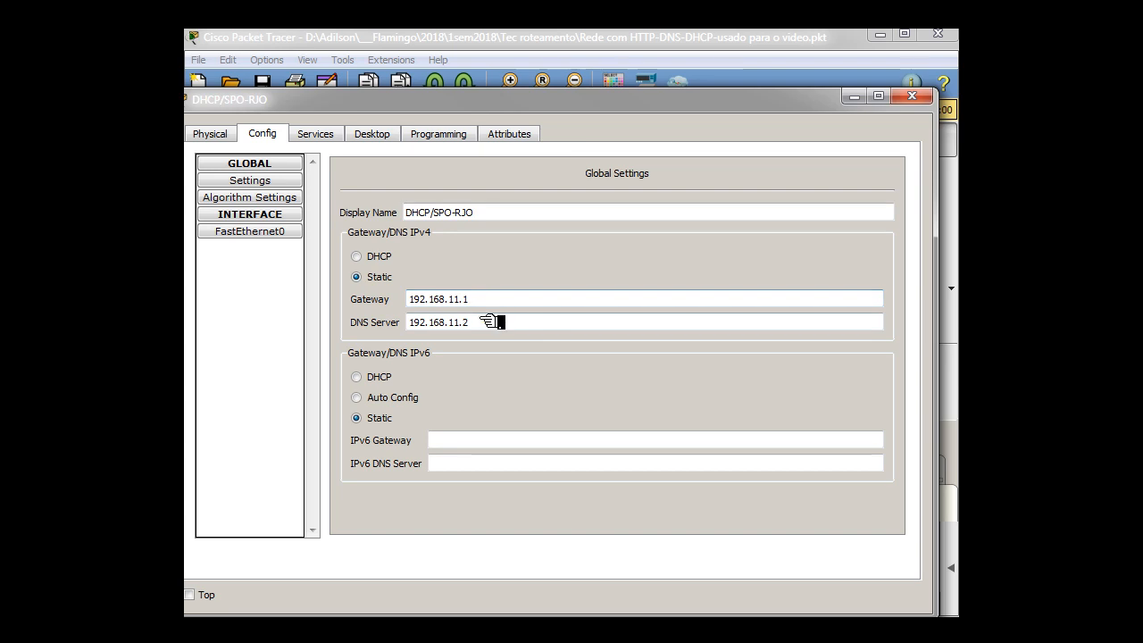
pyautogui.click(302, 236)
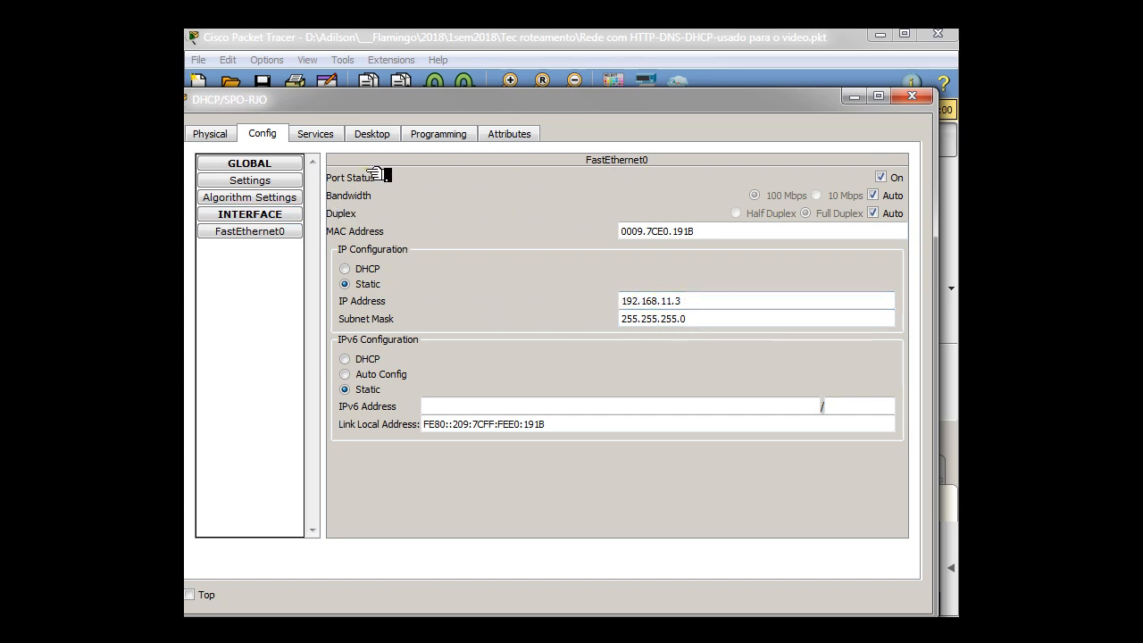
pyautogui.click(284, 181)
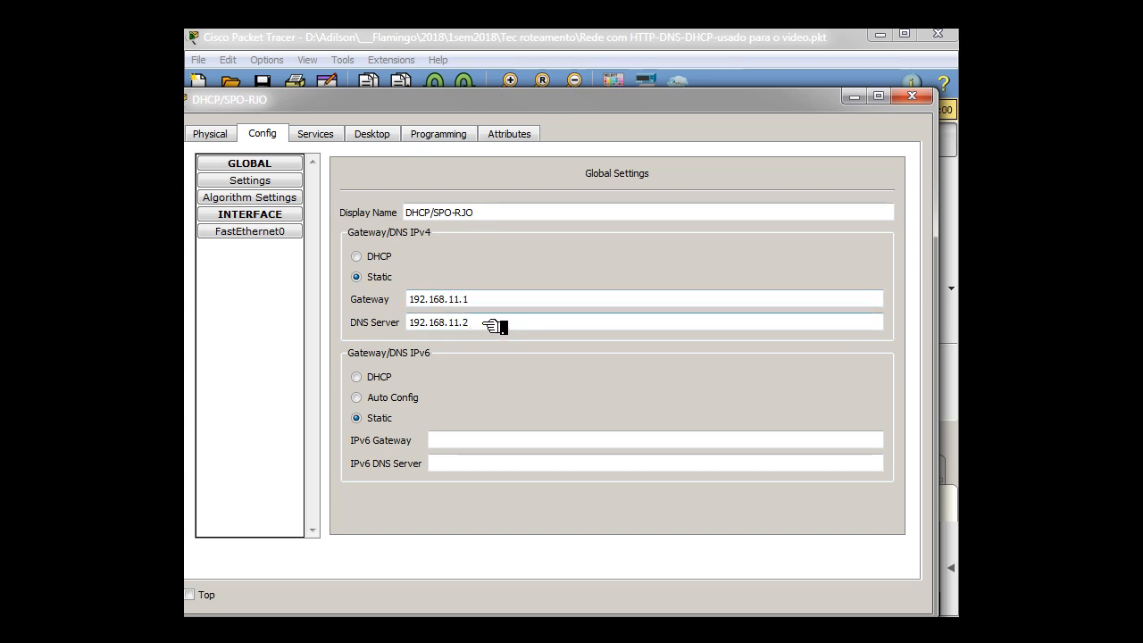
# Inspect the DHCP-SPO pool settings and compare them with the DHCP range note in the topology
pyautogui.click(314, 135)
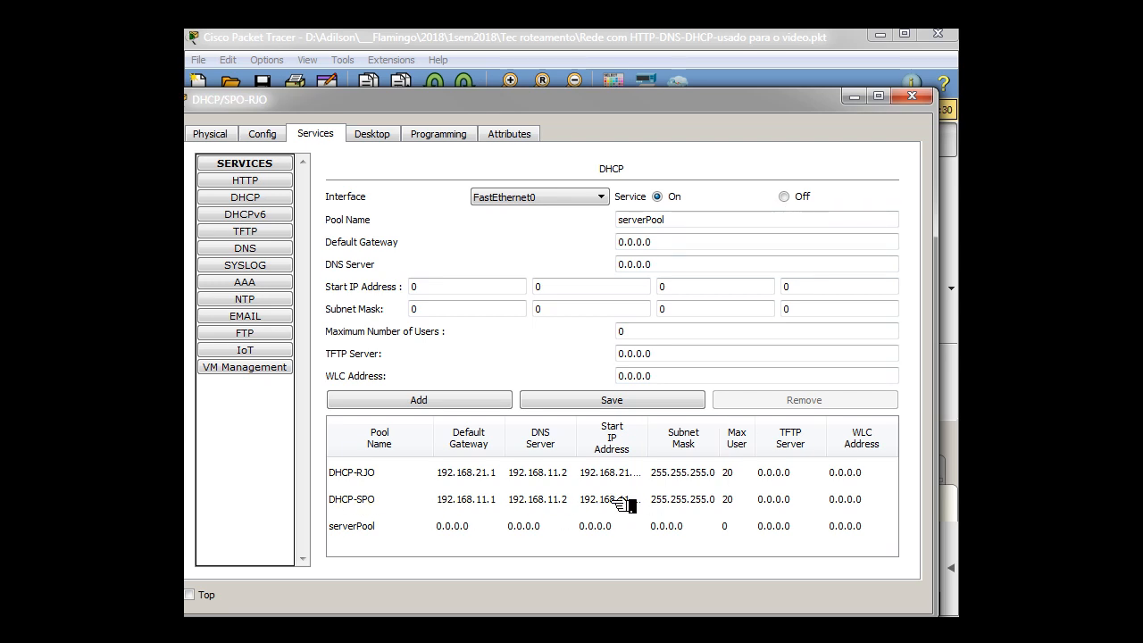
pyautogui.click(539, 500)
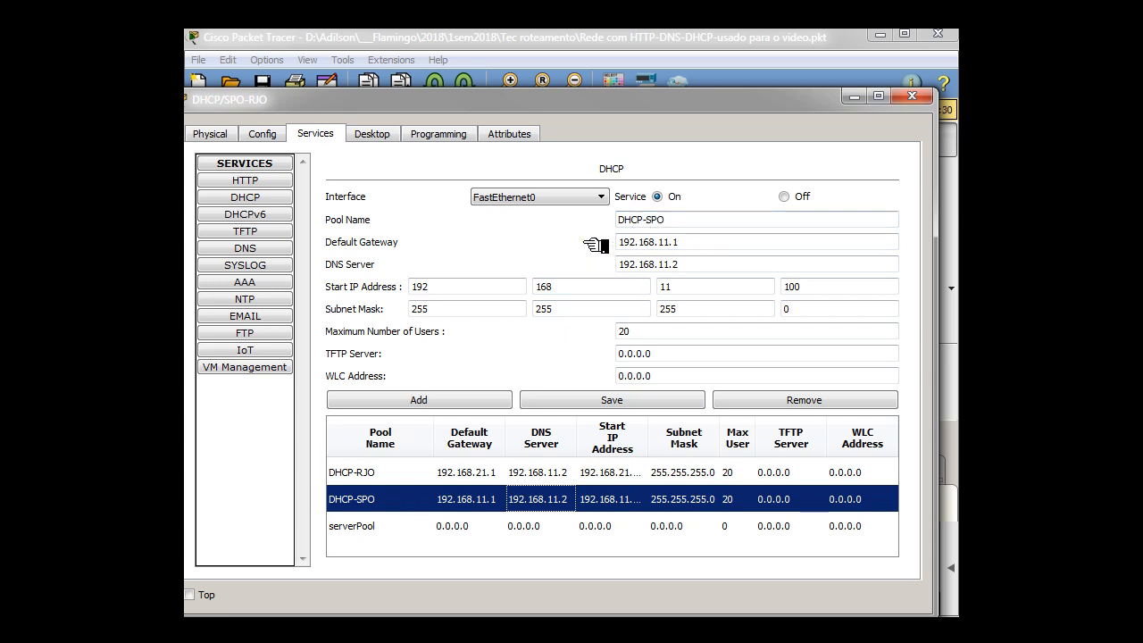
pyautogui.click(670, 219)
pyautogui.moveTo(581, 102); pyautogui.dragTo(950, 109)
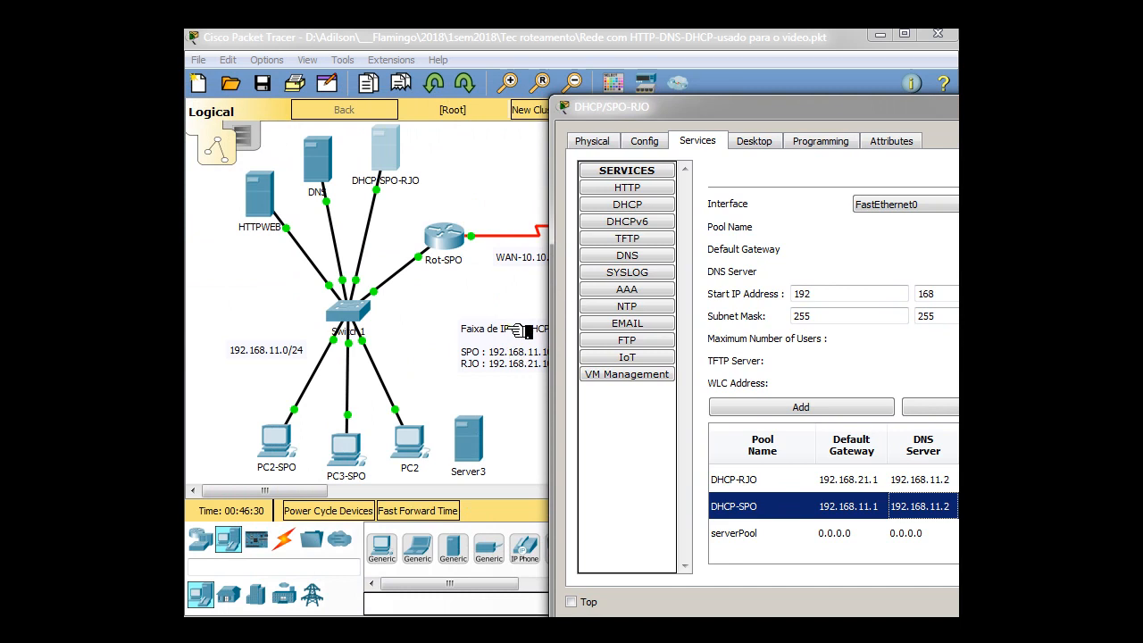
pyautogui.moveTo(753, 112); pyautogui.dragTo(364, 78)
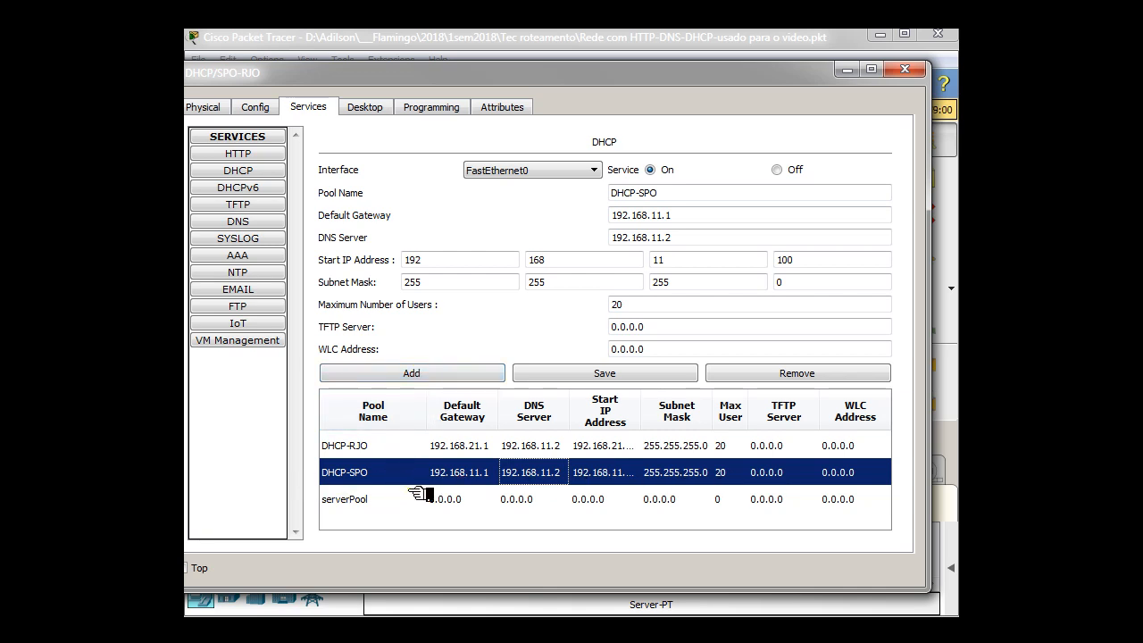
# Inspect the DHCP-RJO pool's gateway, DNS server and address range, and close the server's window
pyautogui.click(557, 448)
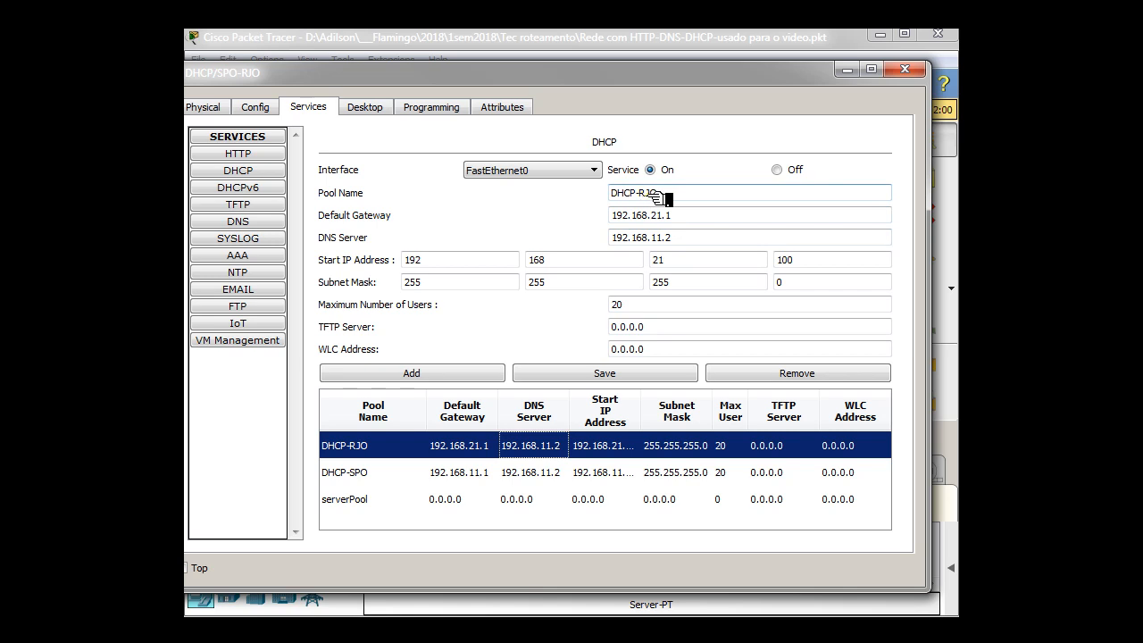
pyautogui.click(665, 215)
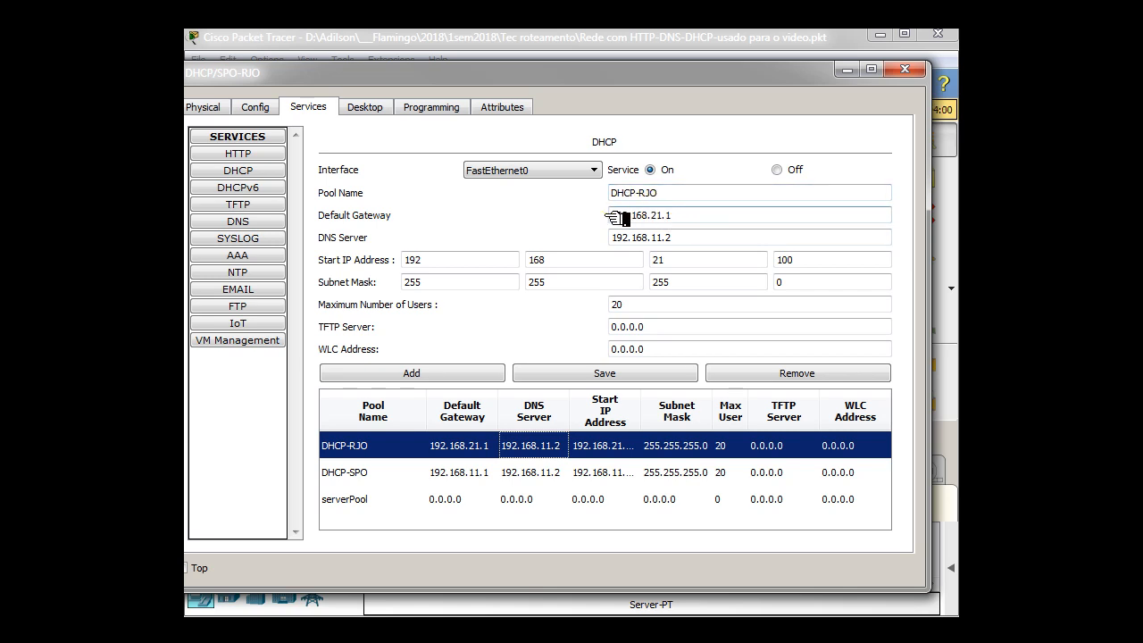
pyautogui.click(691, 238)
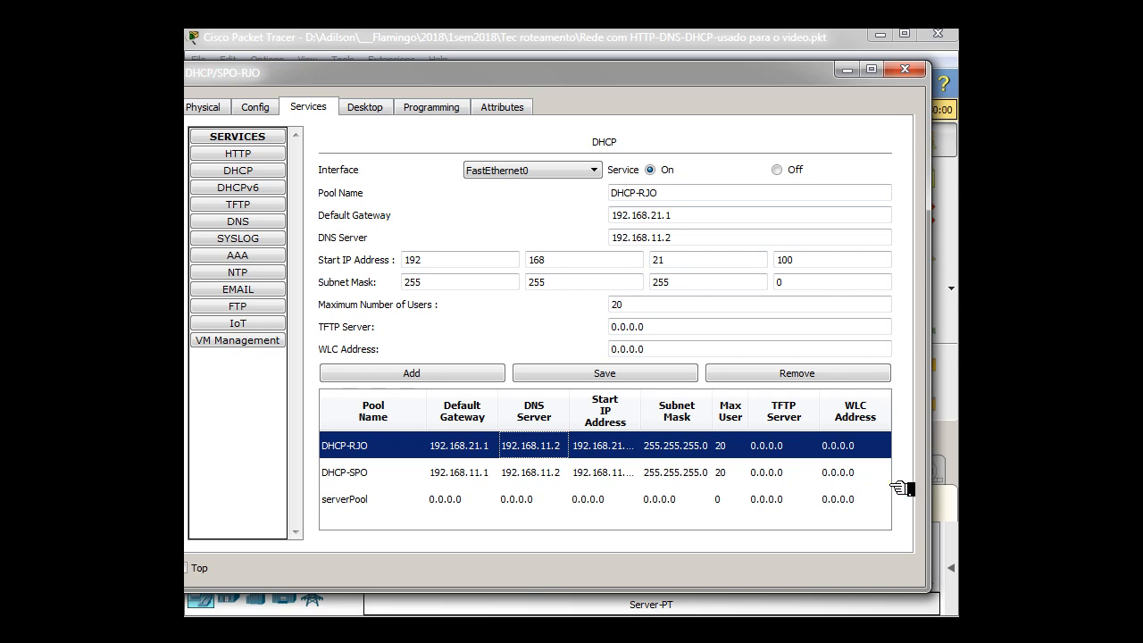
pyautogui.click(916, 72)
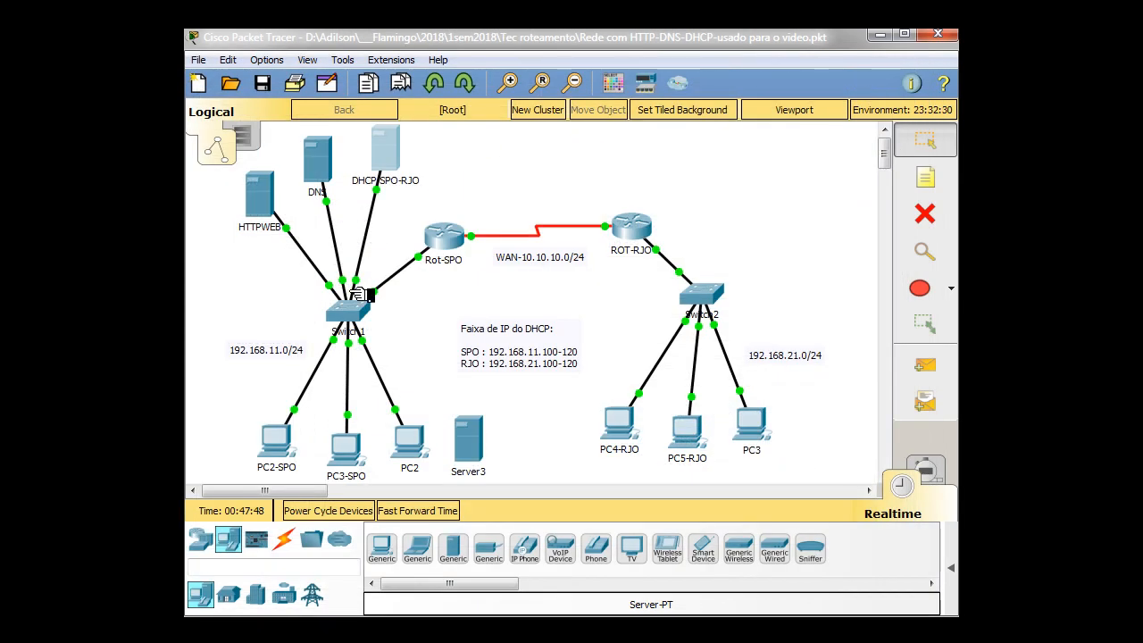
# Remove the unconnected Server3 from the workspace
pyautogui.moveTo(477, 435); pyautogui.dragTo(423, 443)
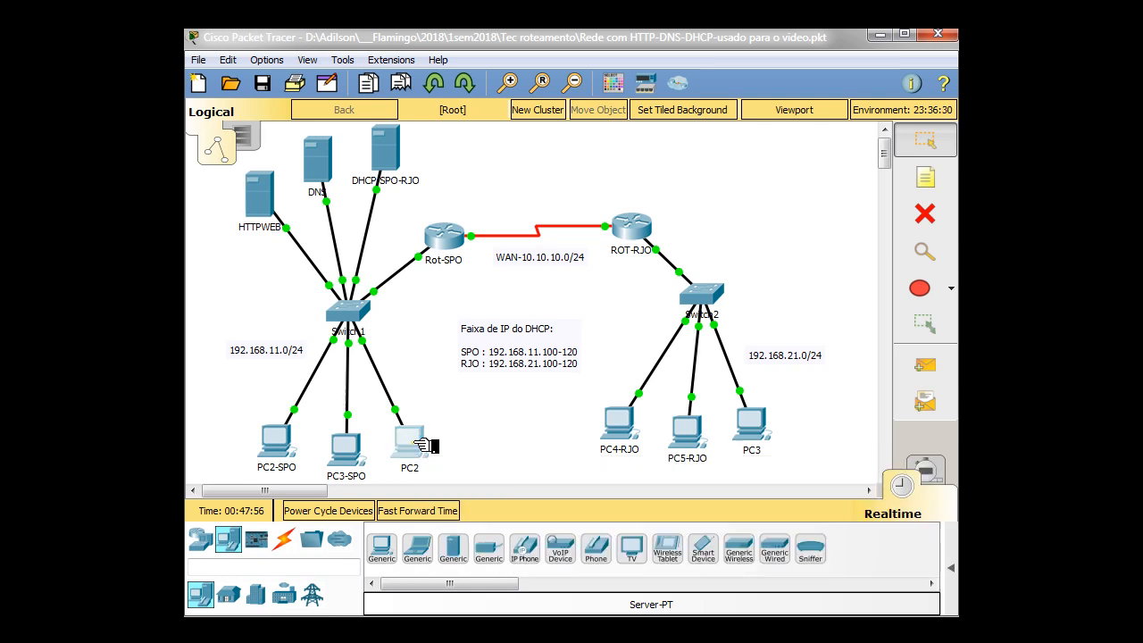
# Switch PC2's IPv4 configuration to DHCP and reveal the topology behind its window
pyautogui.click(410, 439)
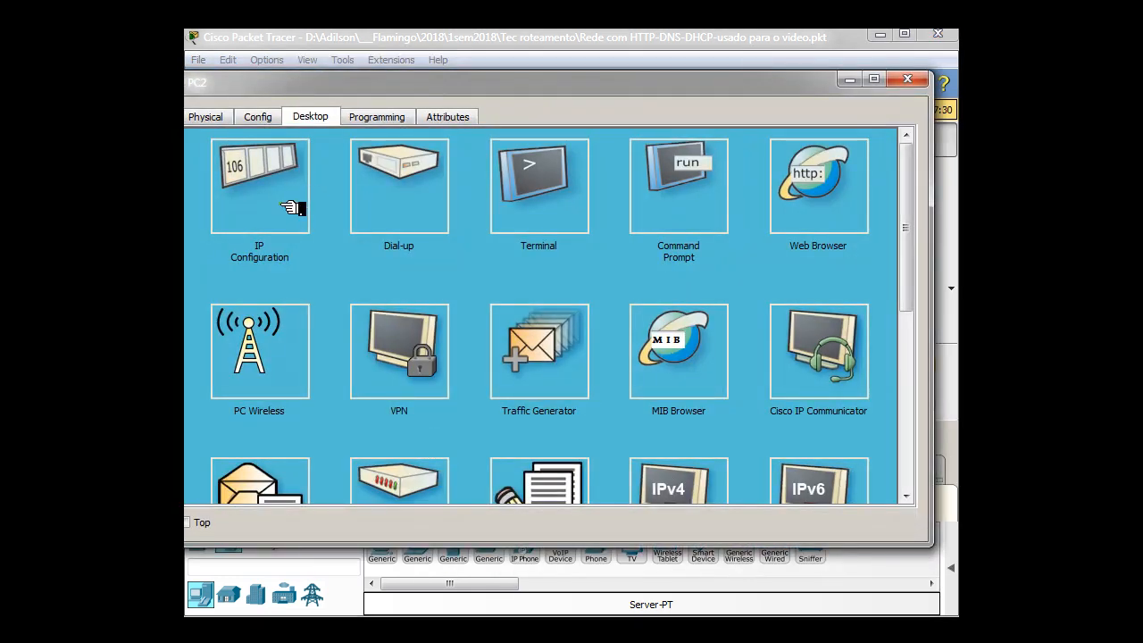
pyautogui.click(291, 197)
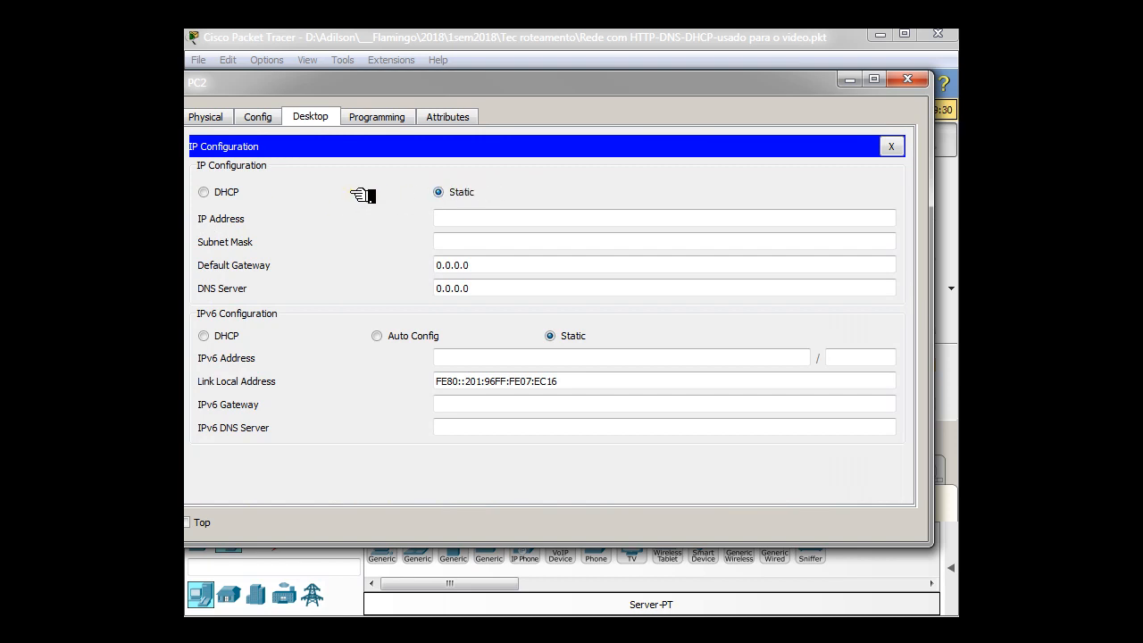
pyautogui.click(205, 193)
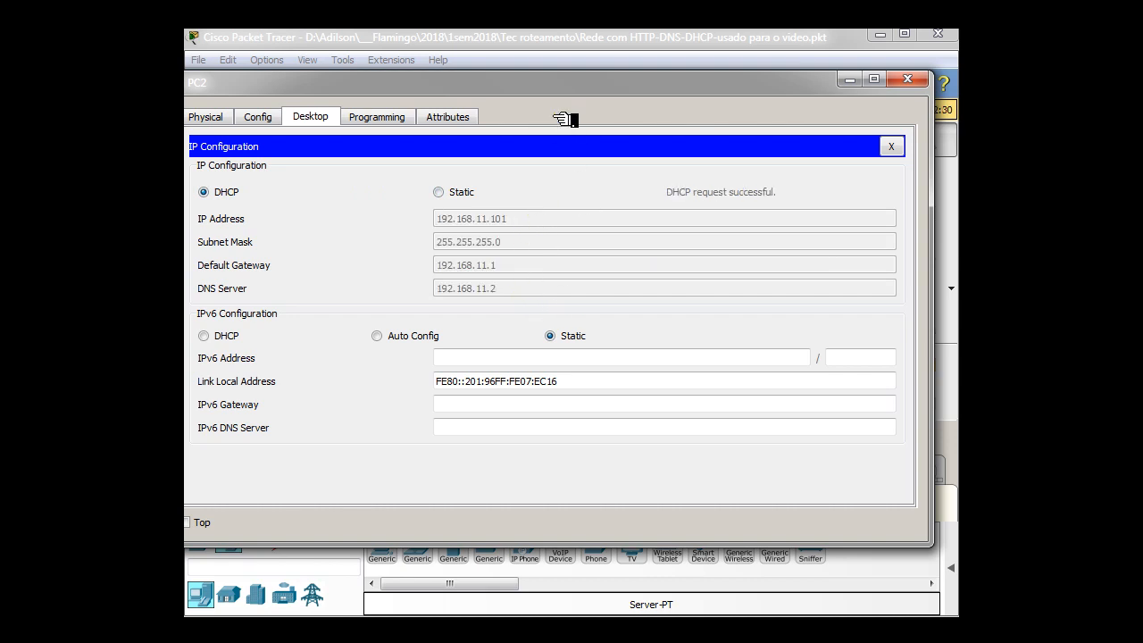
pyautogui.moveTo(568, 85); pyautogui.dragTo(813, 103)
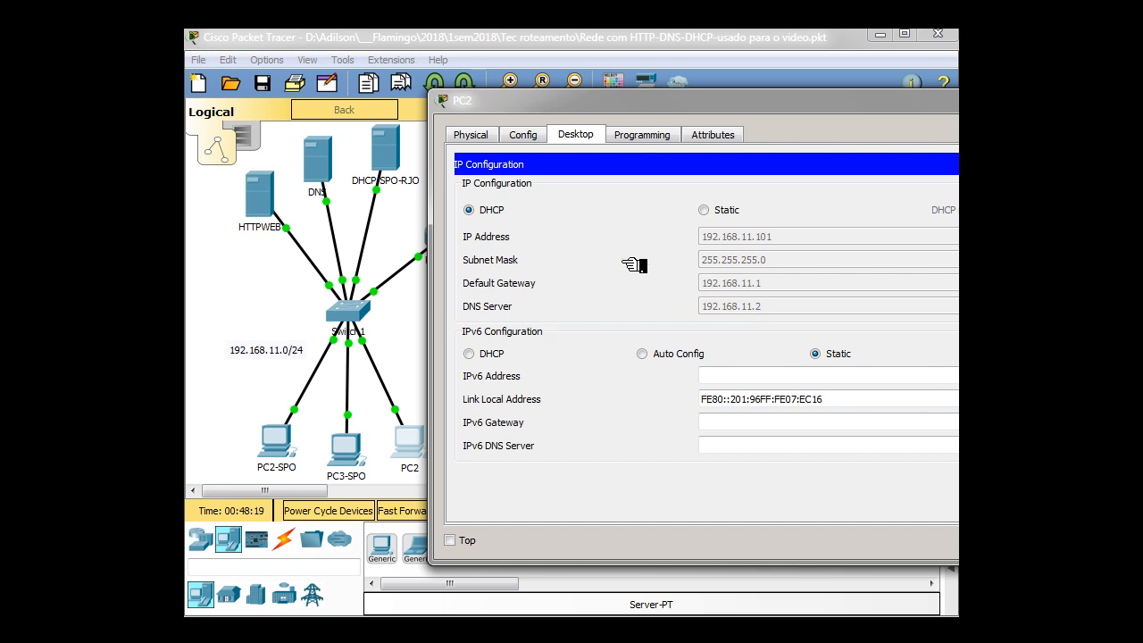
# Change PC3-SPO's IPv4 configuration from static to DHCP and uncover the neighbouring PC in the topology
pyautogui.click(353, 455)
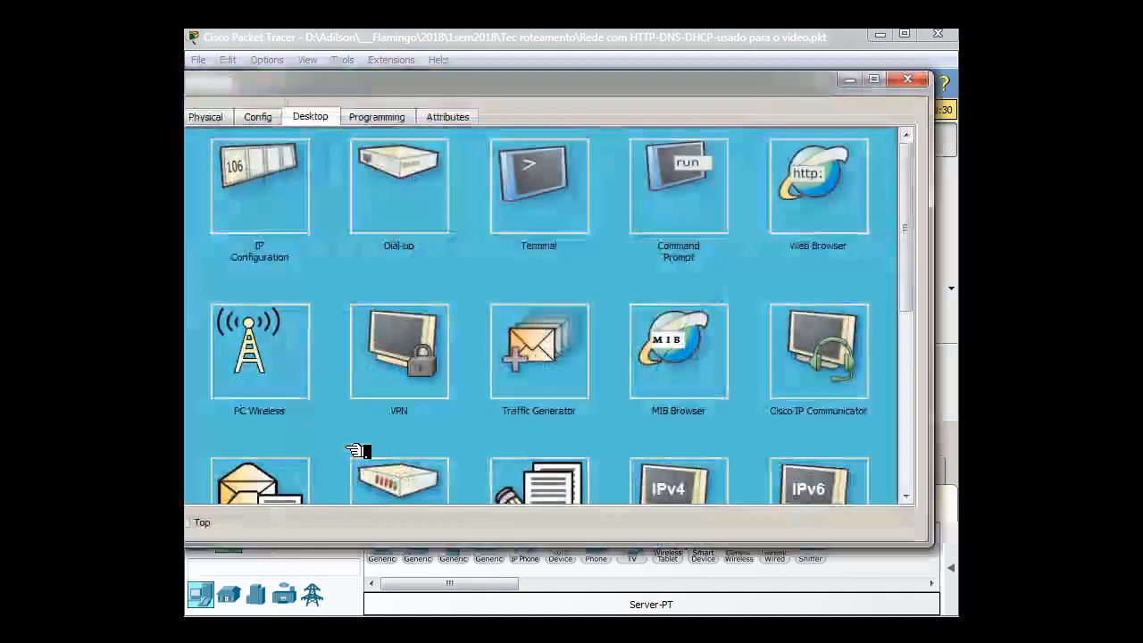
pyautogui.click(295, 206)
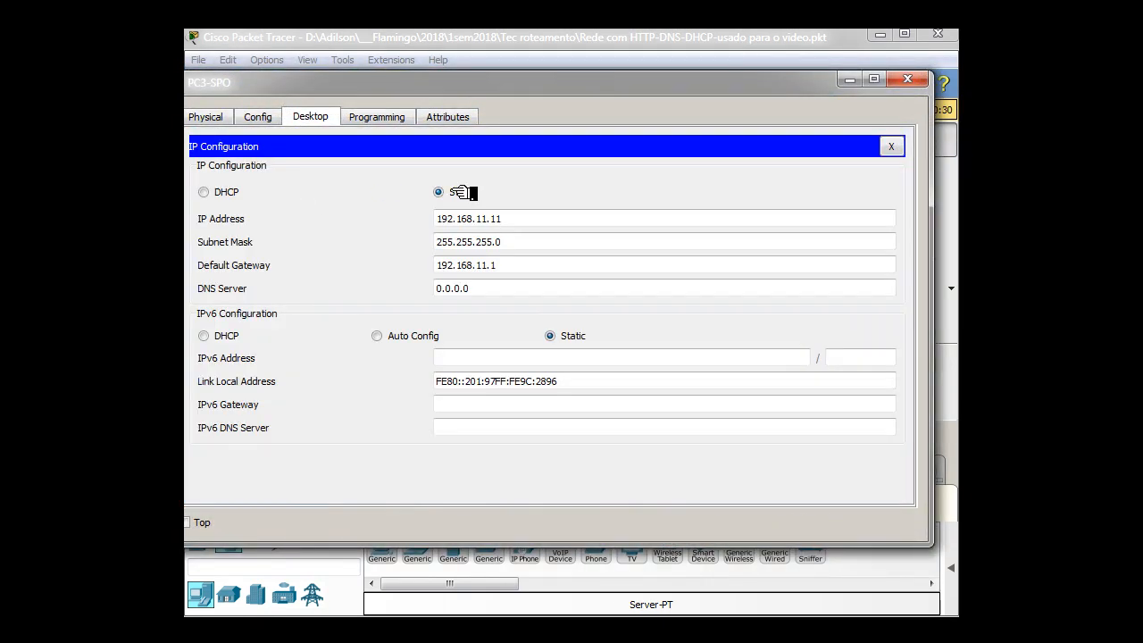
pyautogui.click(218, 194)
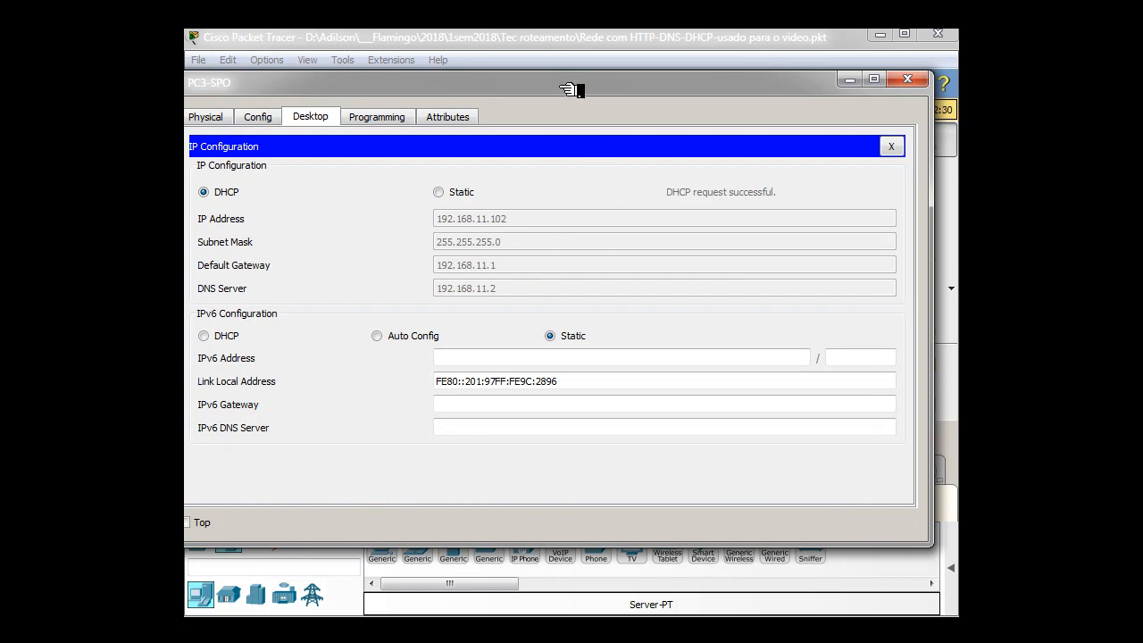
pyautogui.moveTo(563, 83); pyautogui.dragTo(881, 91)
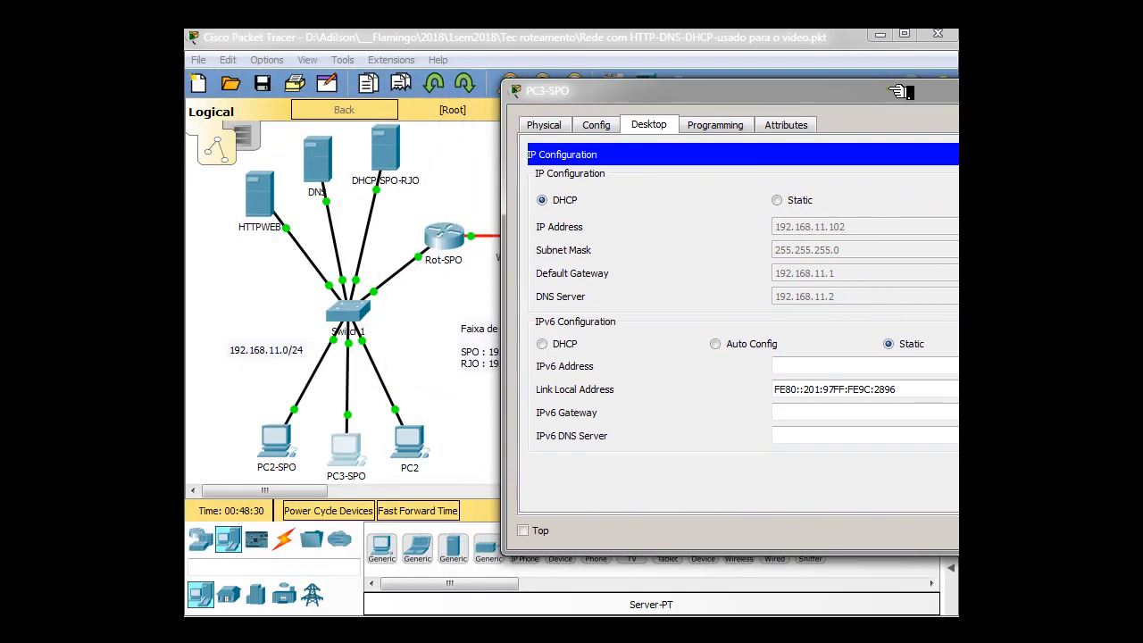
# Set PC2-SPO to obtain its IPv4 configuration through DHCP
pyautogui.click(297, 448)
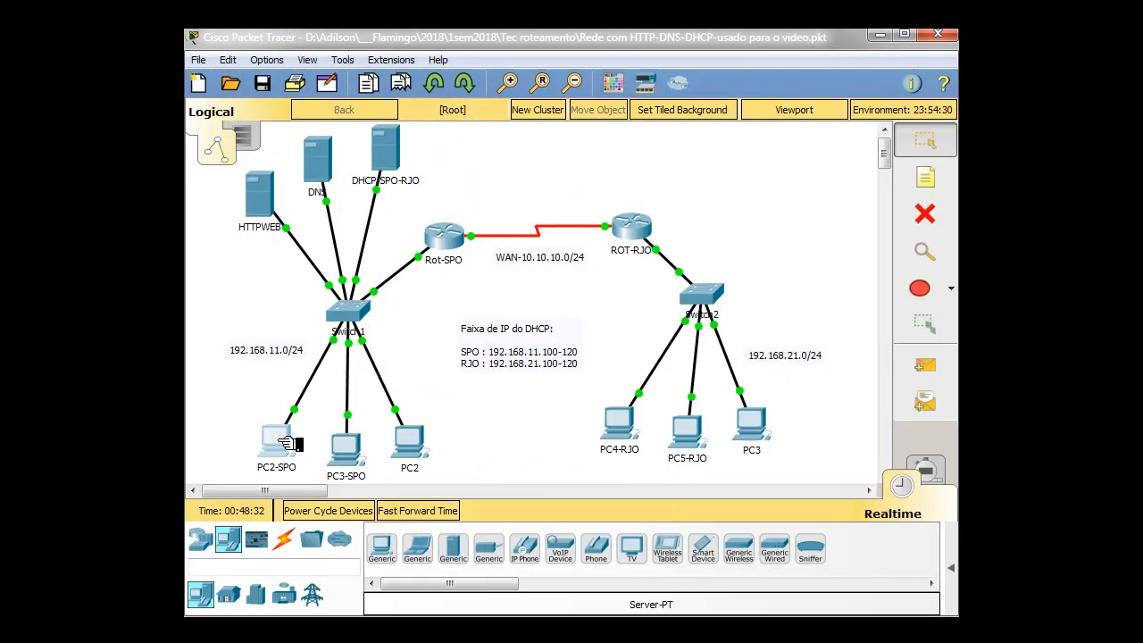
pyautogui.click(277, 173)
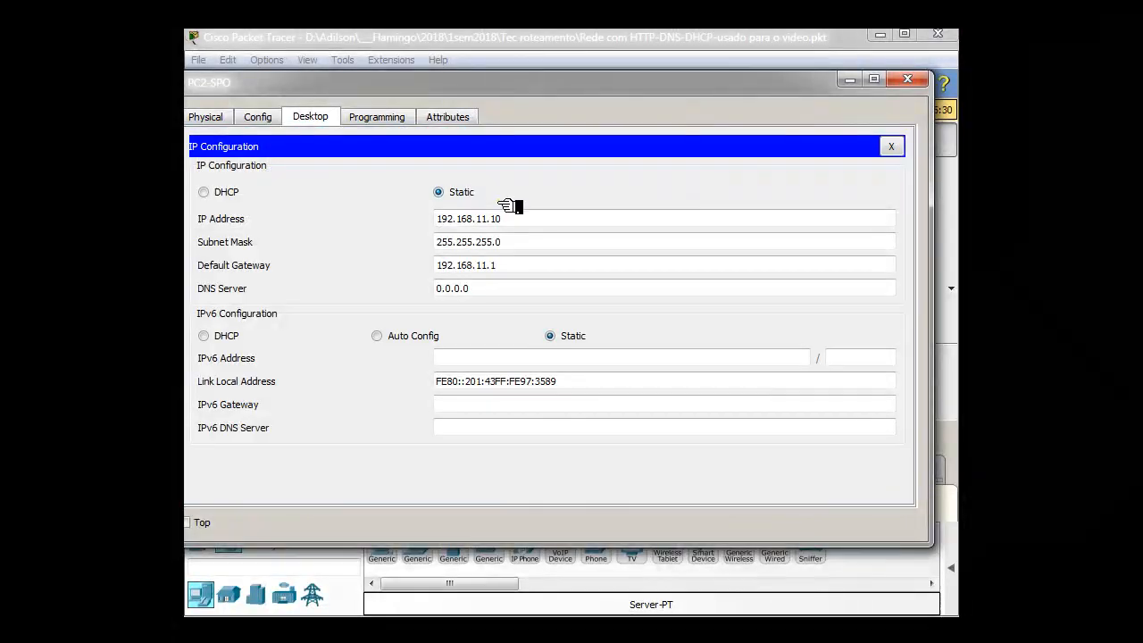
pyautogui.click(206, 192)
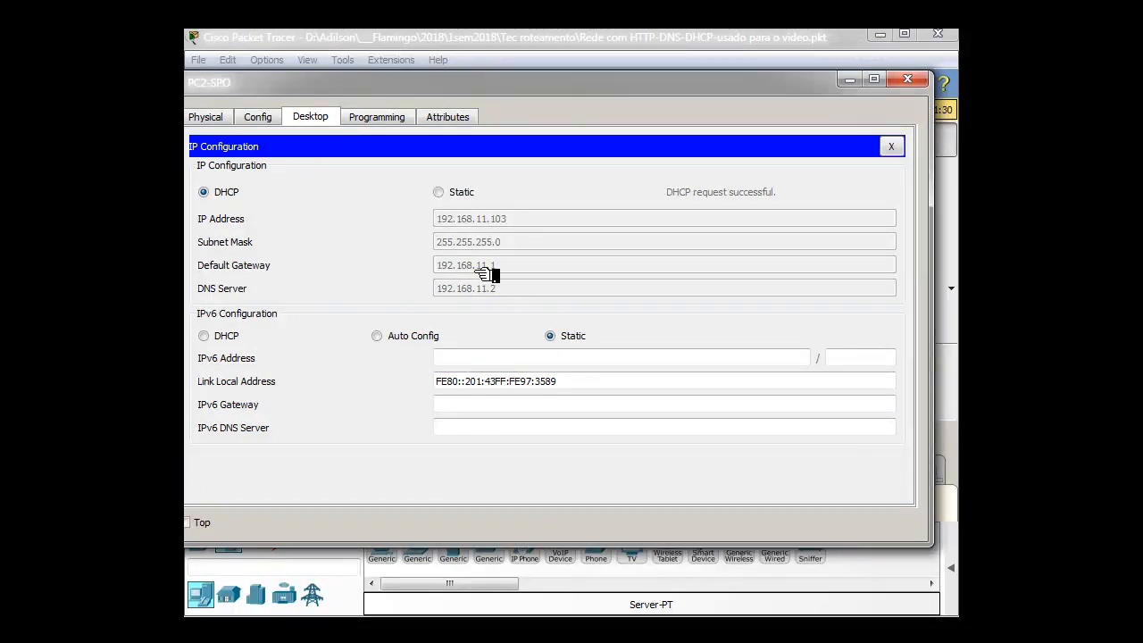
# Enter privileged mode on router ROT-RJO's command line and display its running configuration with "sh run"
pyautogui.click(909, 79)
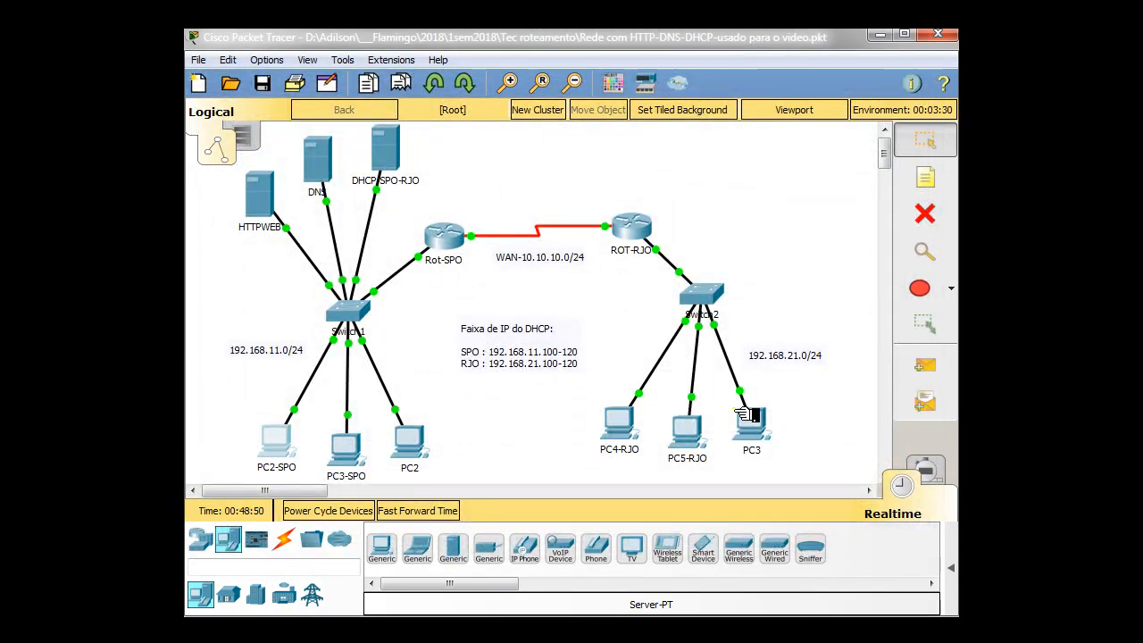
pyautogui.click(642, 231)
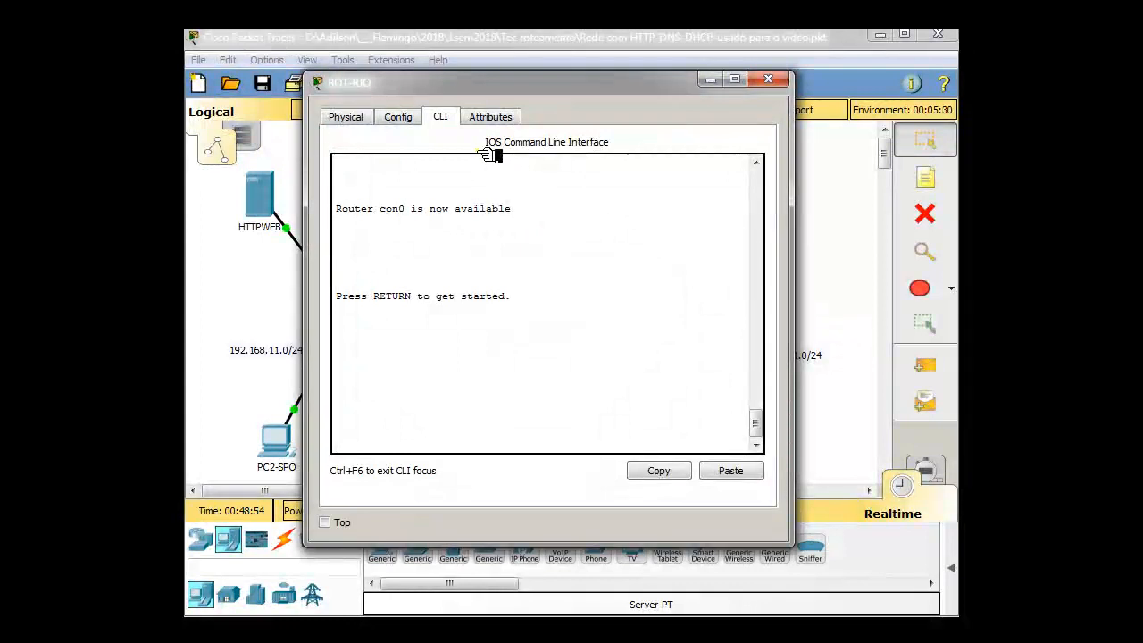
pyautogui.press('Return')
pyautogui.press('Return')
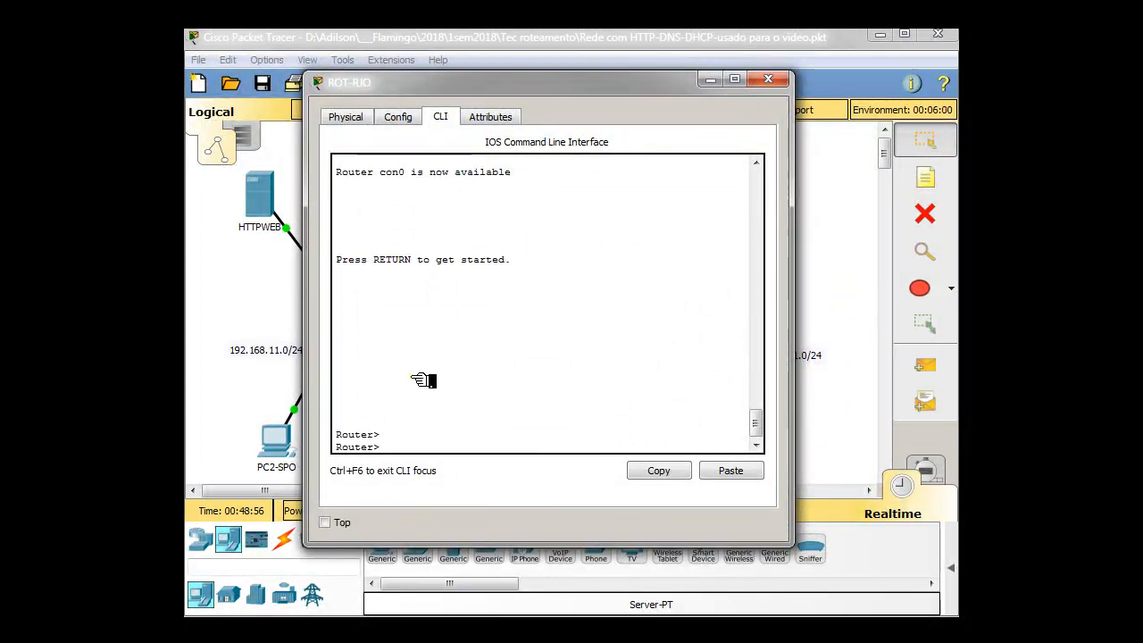
pyautogui.write('en')
pyautogui.press('Return')
pyautogui.press('Return')
pyautogui.press('Return')
pyautogui.write('sh run')
pyautogui.press('Return')
pyautogui.press('space')
pyautogui.press('space')
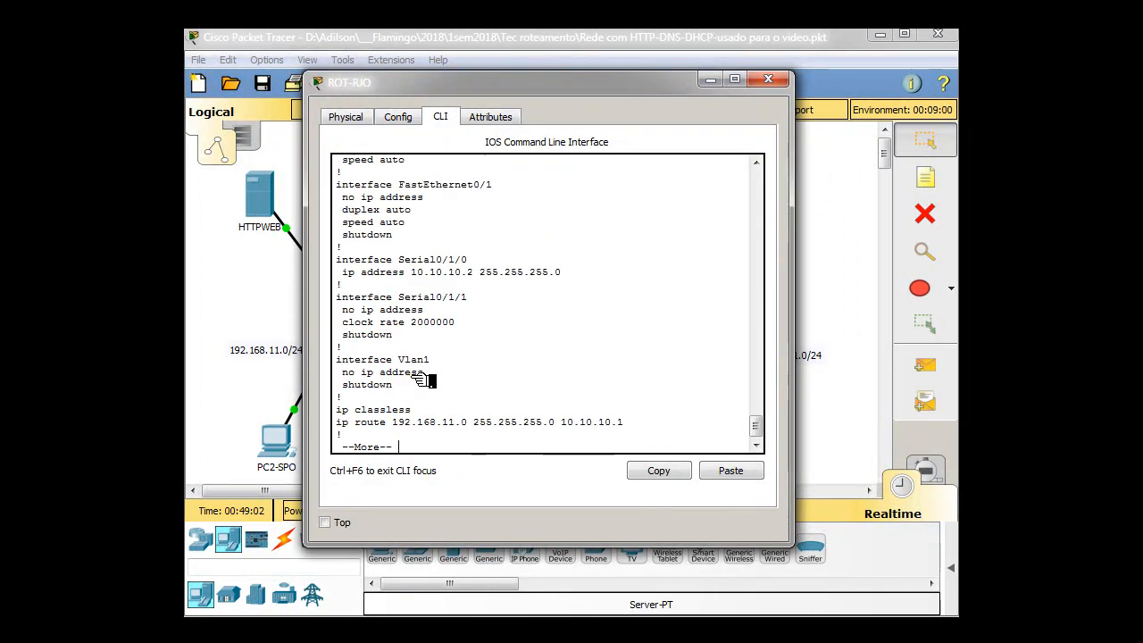
# Highlight the ip helper-address line of FastEthernet0/0 in ROT-RJO's configuration and relate it to the DHCP server in the topology
pyautogui.scroll(10, 487, 381)
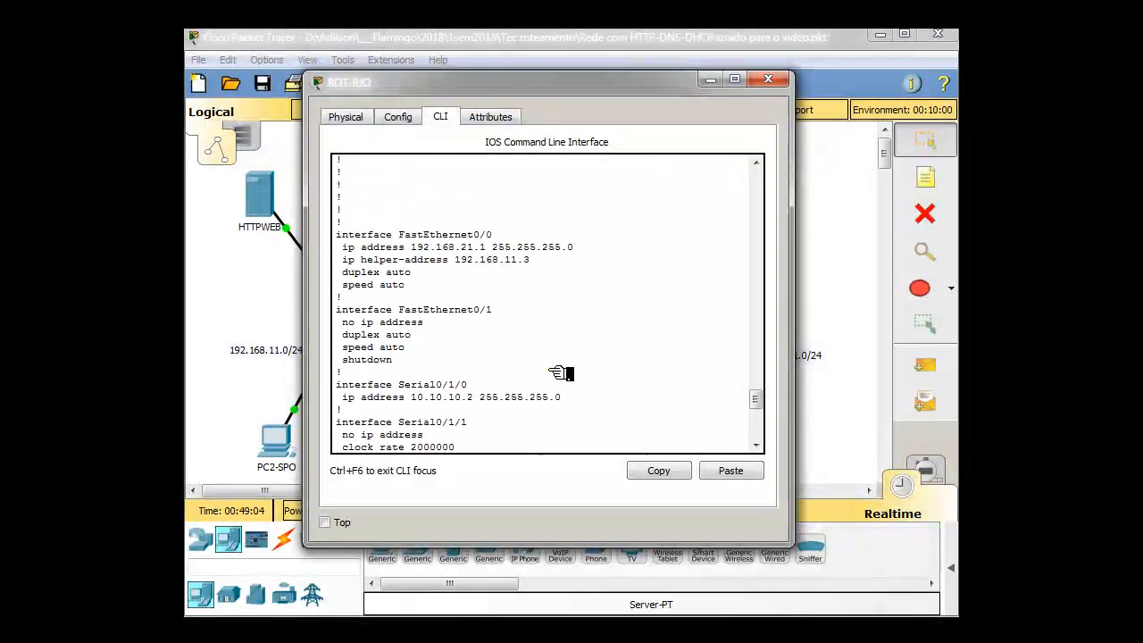
pyautogui.moveTo(345, 261); pyautogui.dragTo(544, 263)
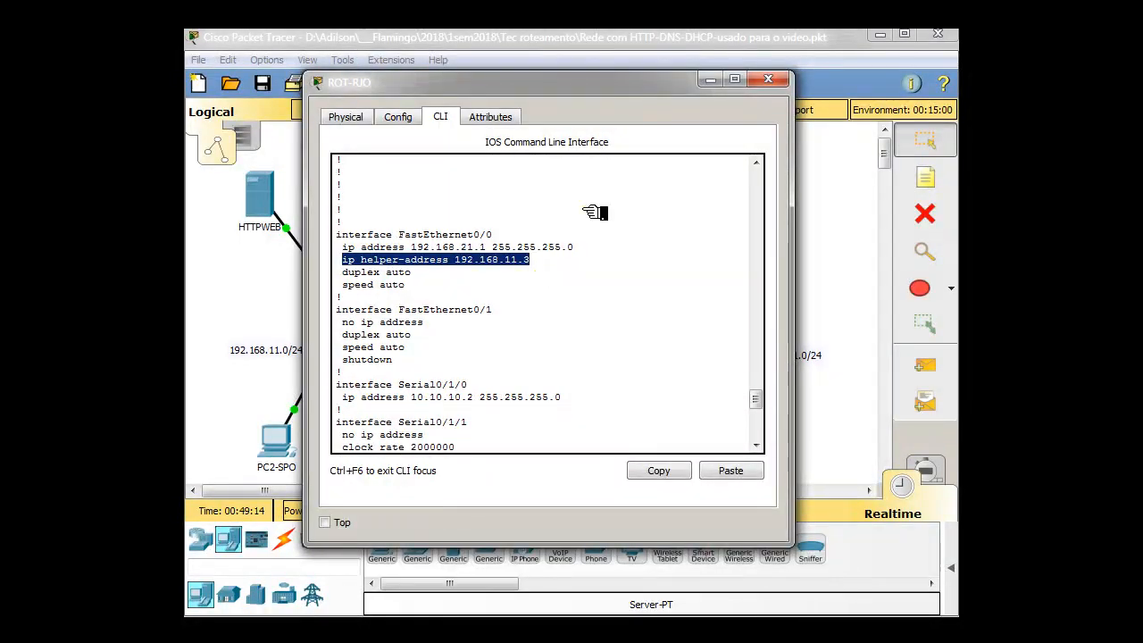
pyautogui.moveTo(573, 89); pyautogui.dragTo(336, 276)
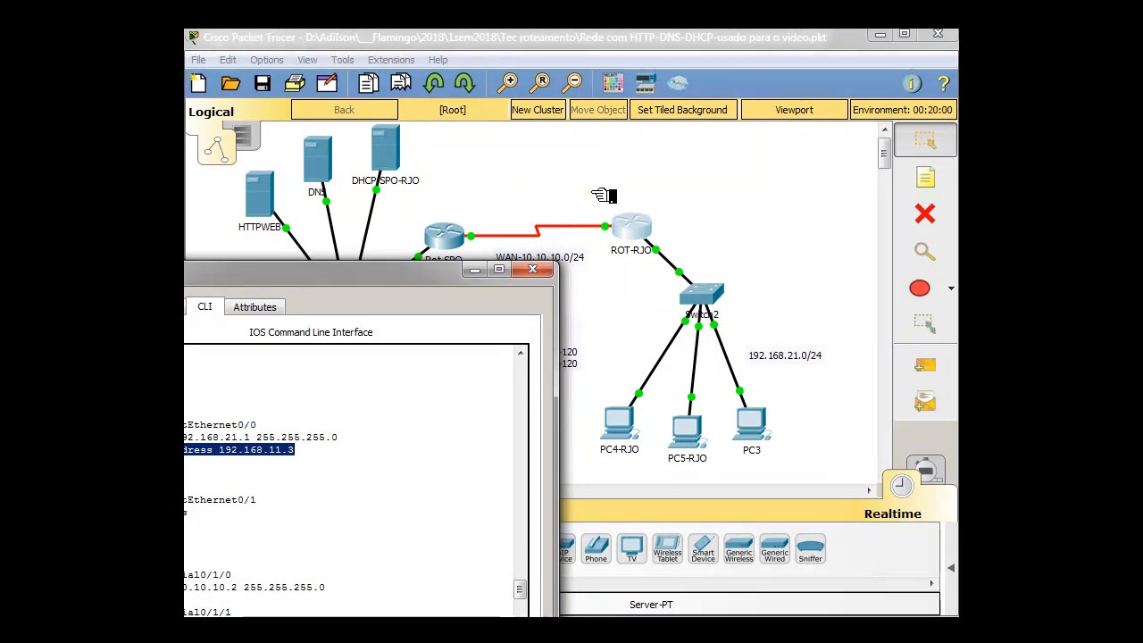
pyautogui.click(704, 302)
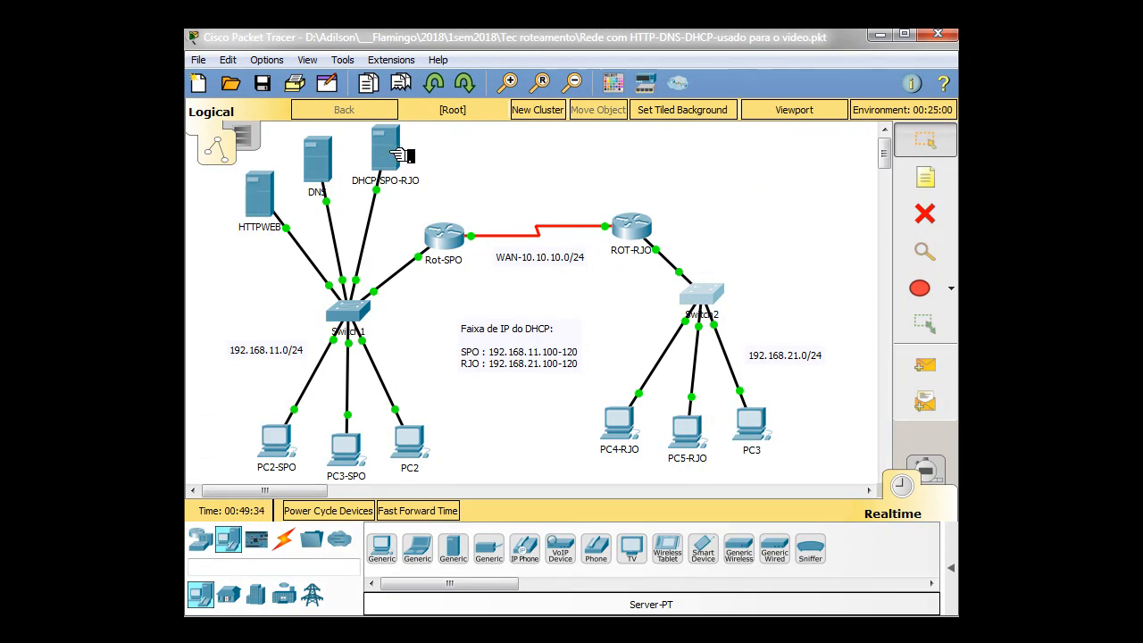
pyautogui.click(175, 270)
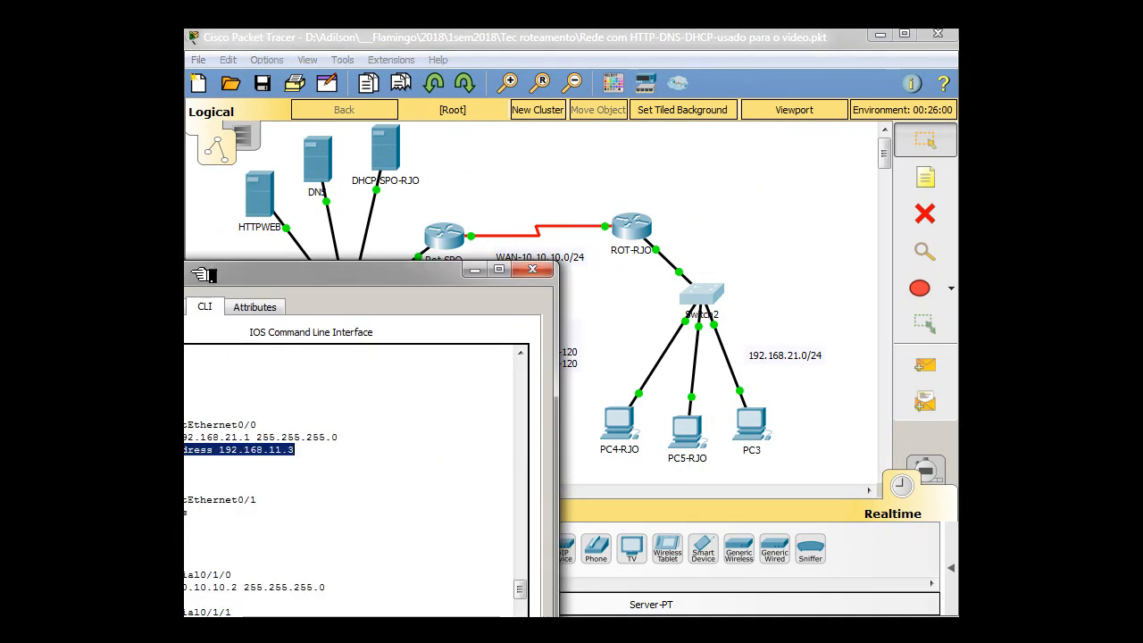
pyautogui.click(540, 274)
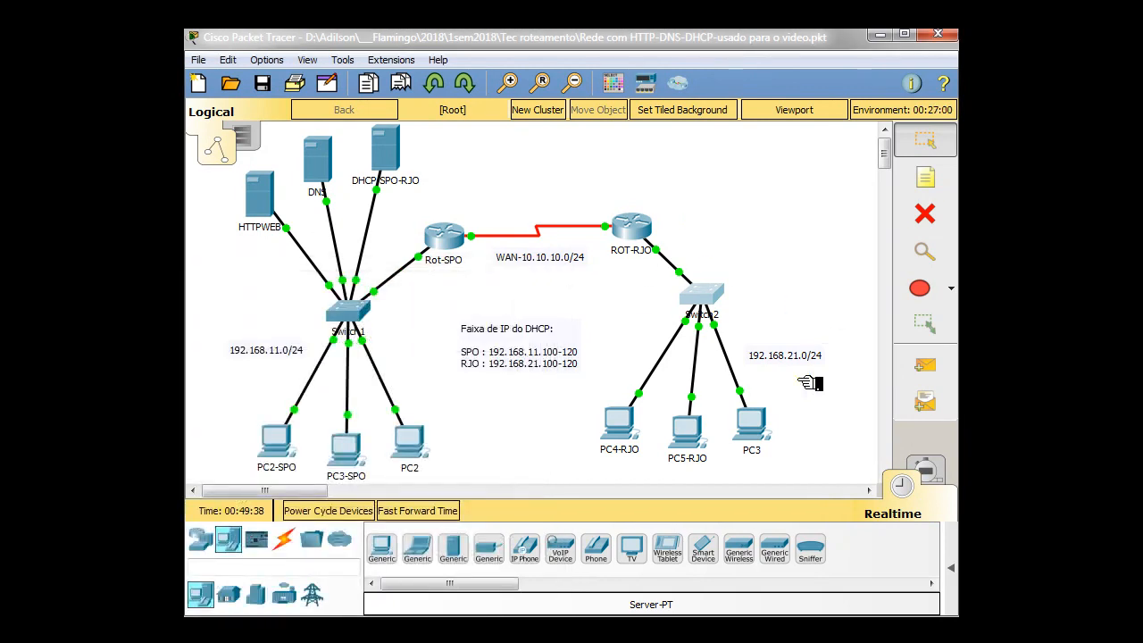
# Switch PC3's IPv4 configuration to DHCP and compare its assigned address with the RJO range noted in the topology
pyautogui.click(752, 423)
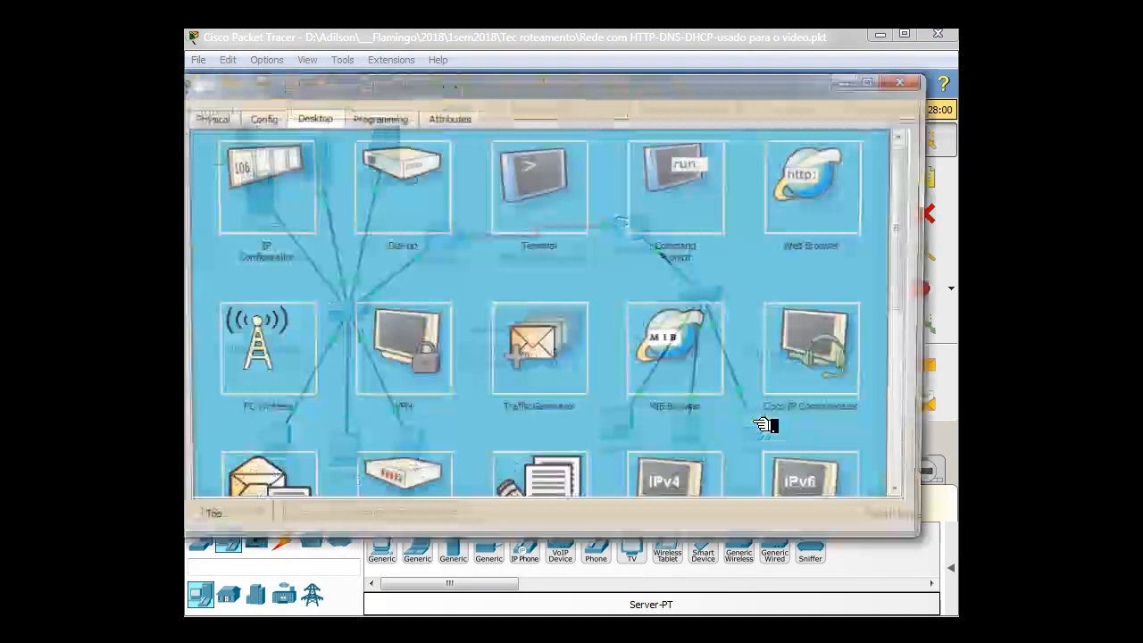
pyautogui.click(298, 185)
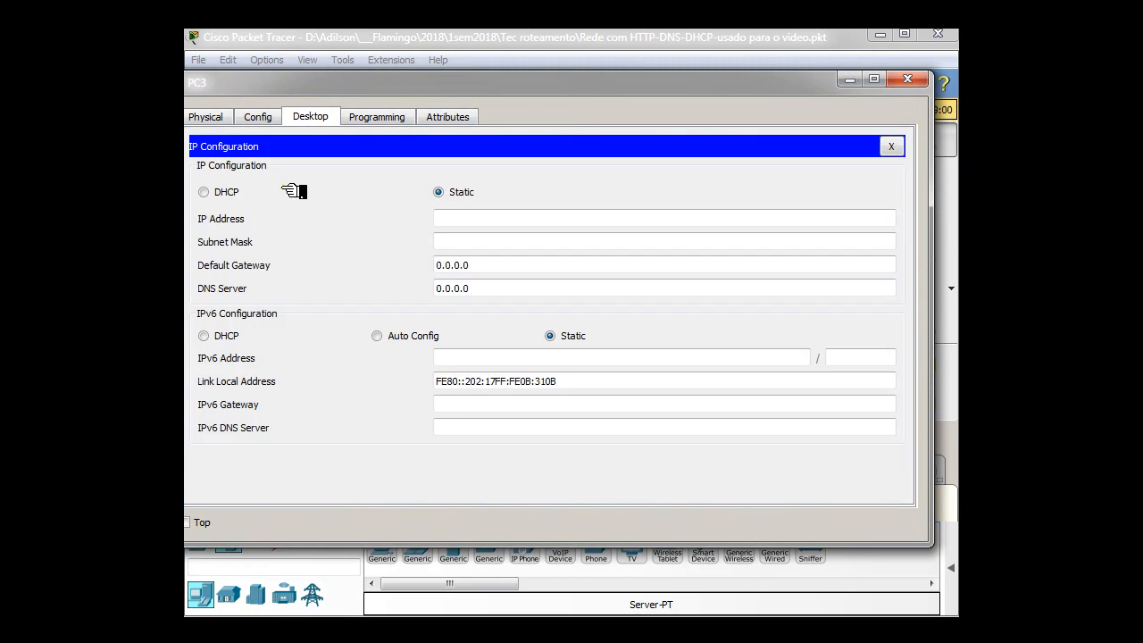
pyautogui.click(220, 192)
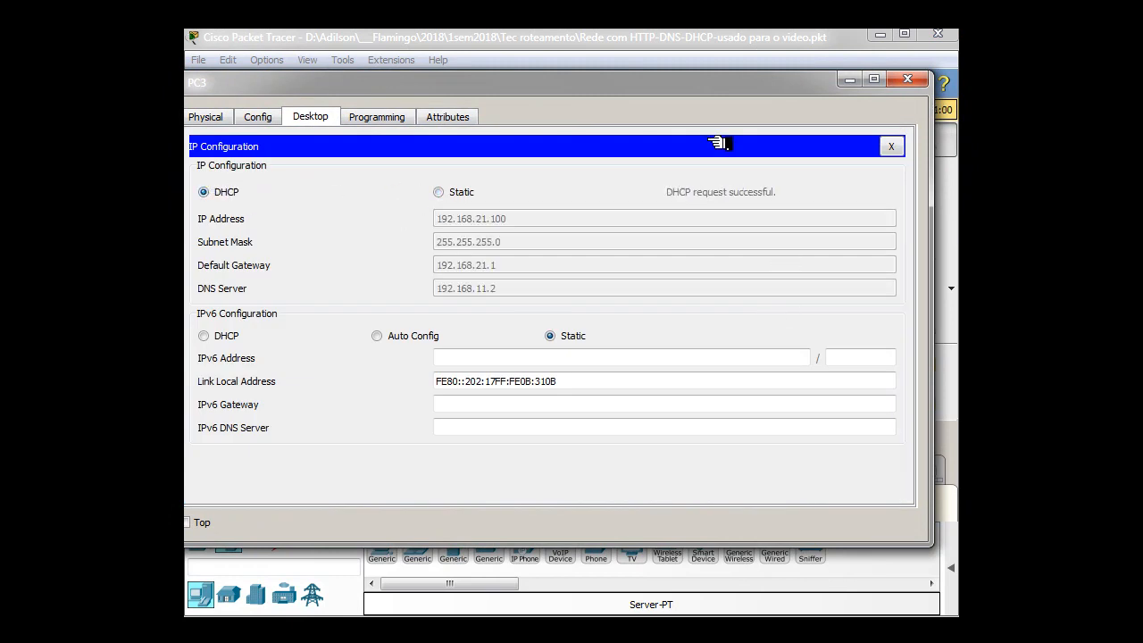
pyautogui.moveTo(642, 86); pyautogui.dragTo(1112, 95)
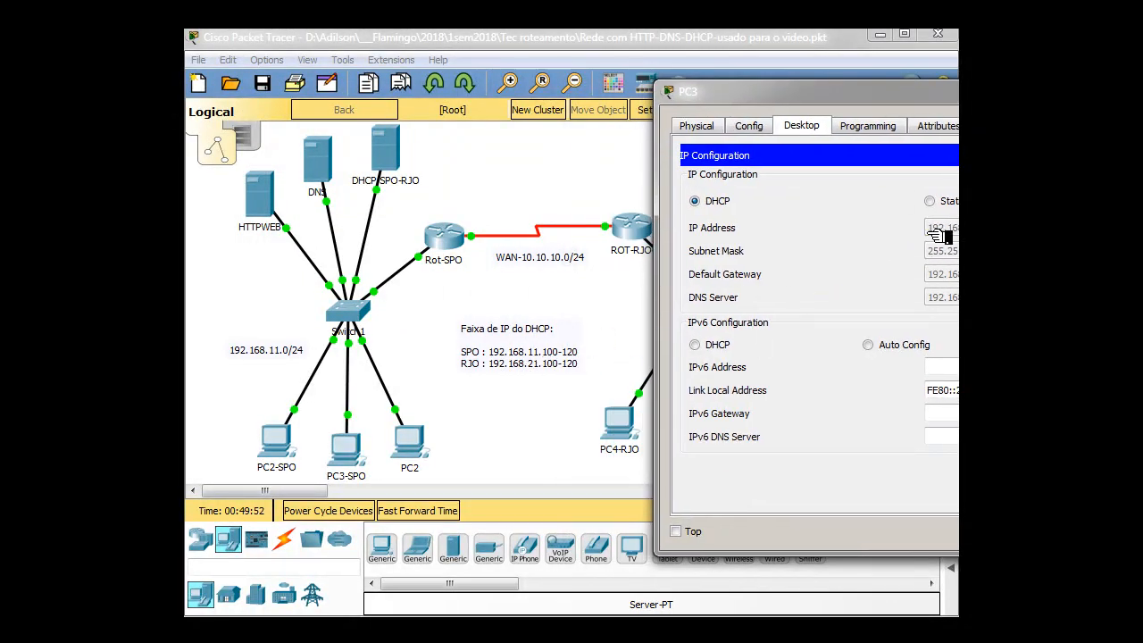
pyautogui.moveTo(988, 92); pyautogui.dragTo(562, 104)
pyautogui.click(951, 100)
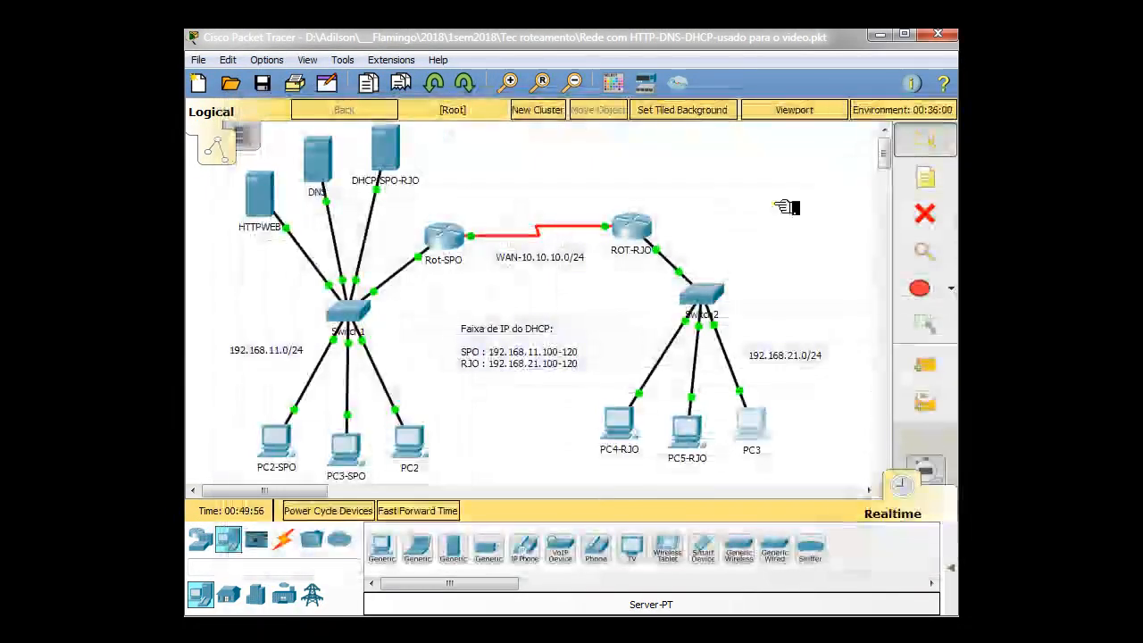
# Change PC5-RJO's IPv4 configuration from static to DHCP and close its window
pyautogui.click(693, 435)
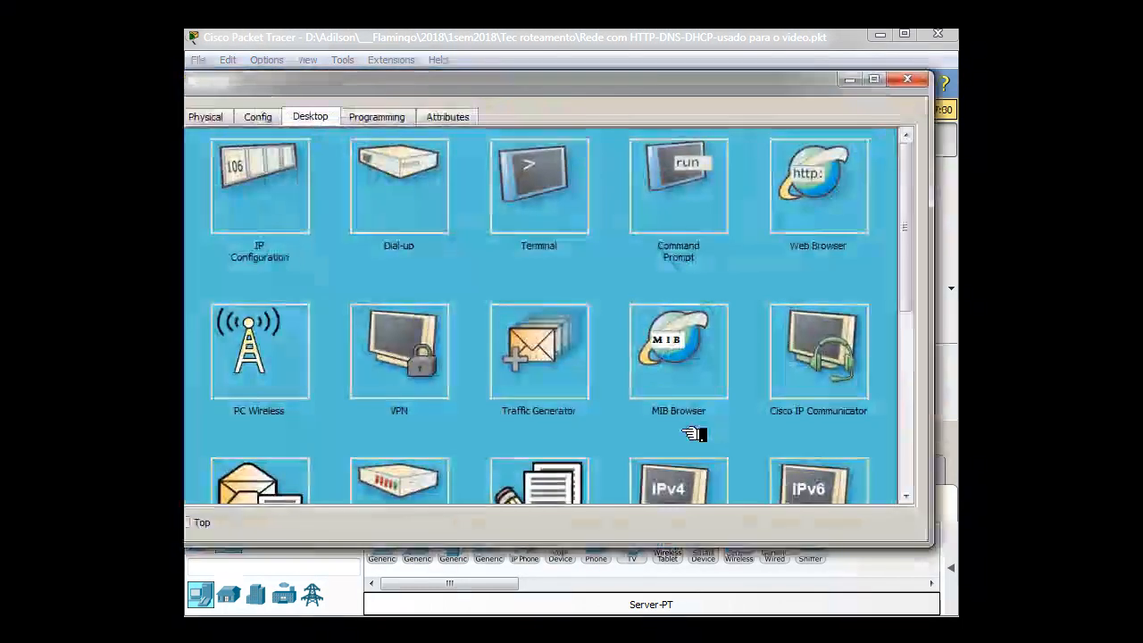
pyautogui.click(284, 211)
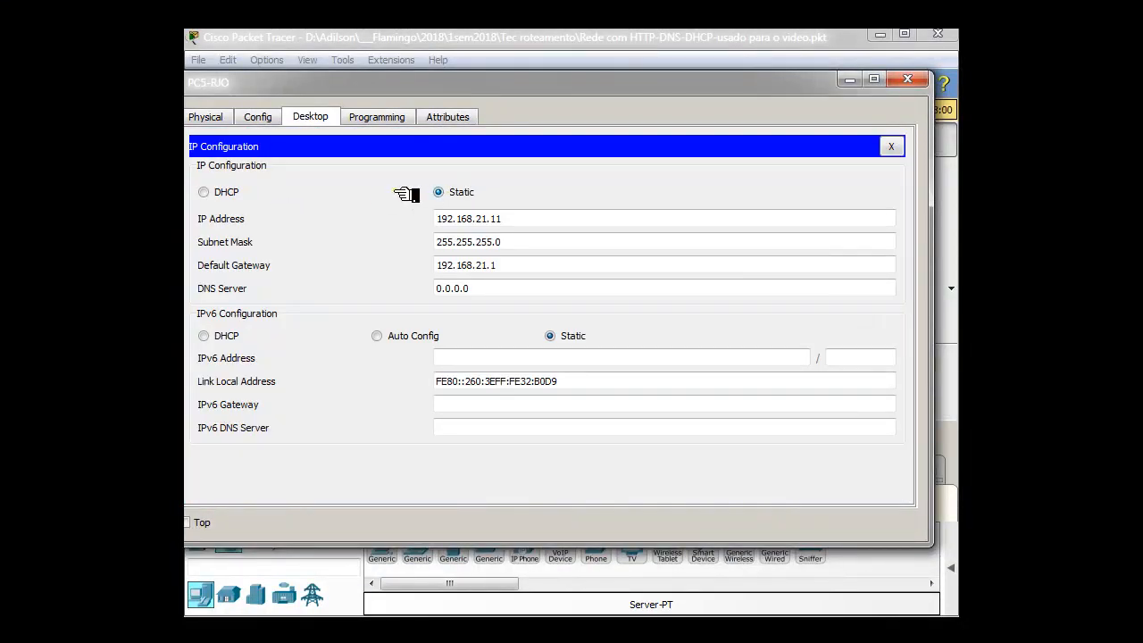
pyautogui.click(208, 193)
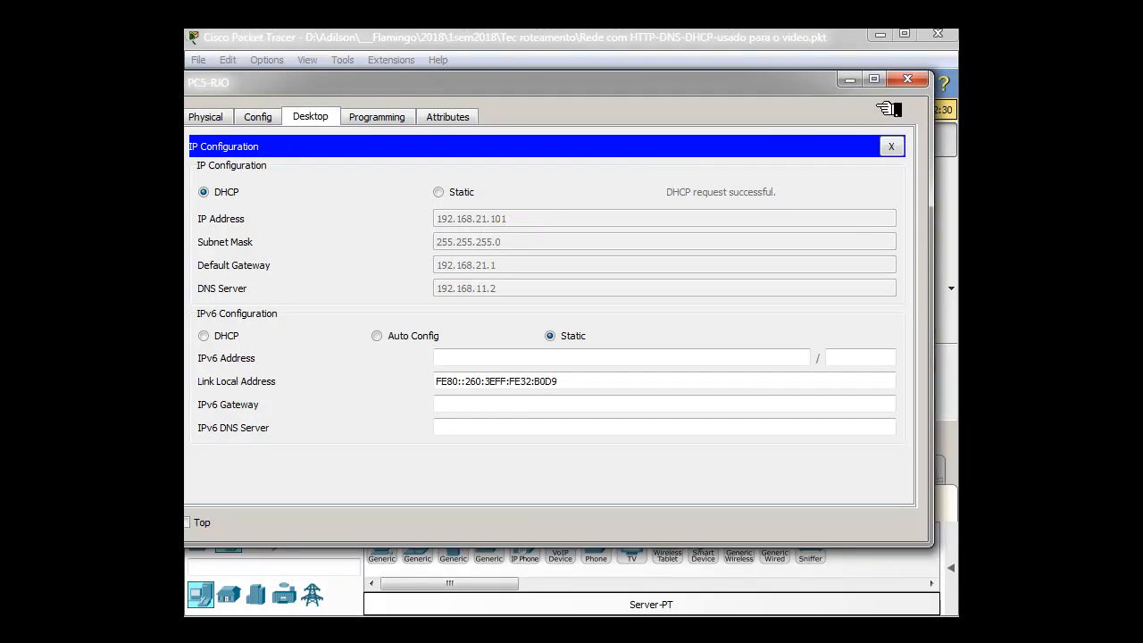
pyautogui.click(908, 79)
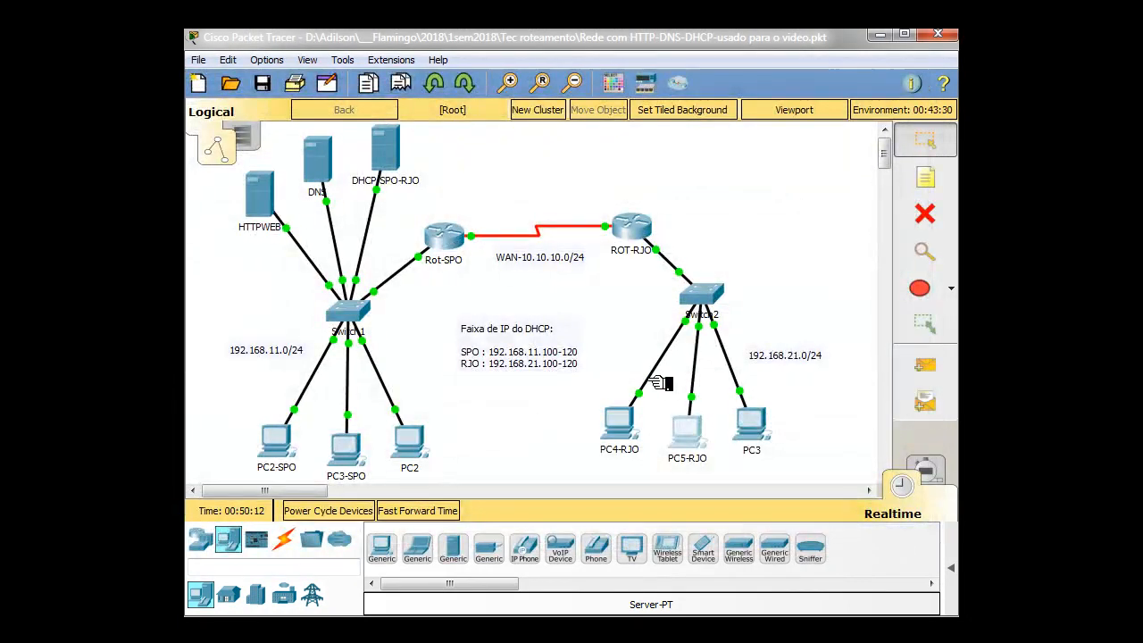
# Set PC4-RJO to obtain its IPv4 configuration through DHCP and return to the topology
pyautogui.moveTo(630, 421)
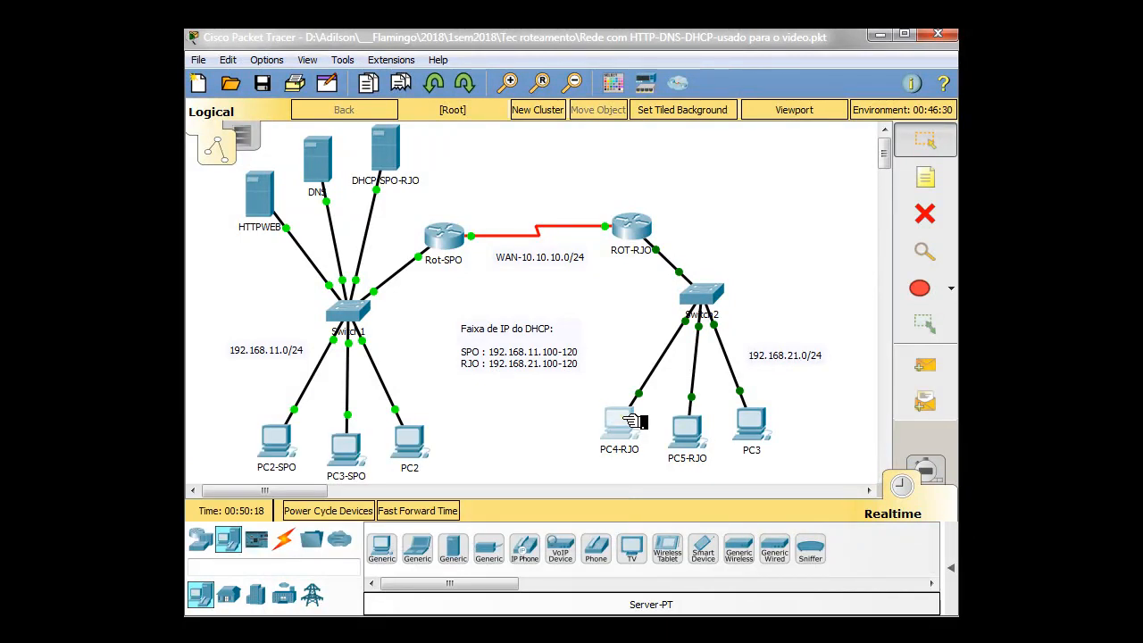
pyautogui.click(630, 421)
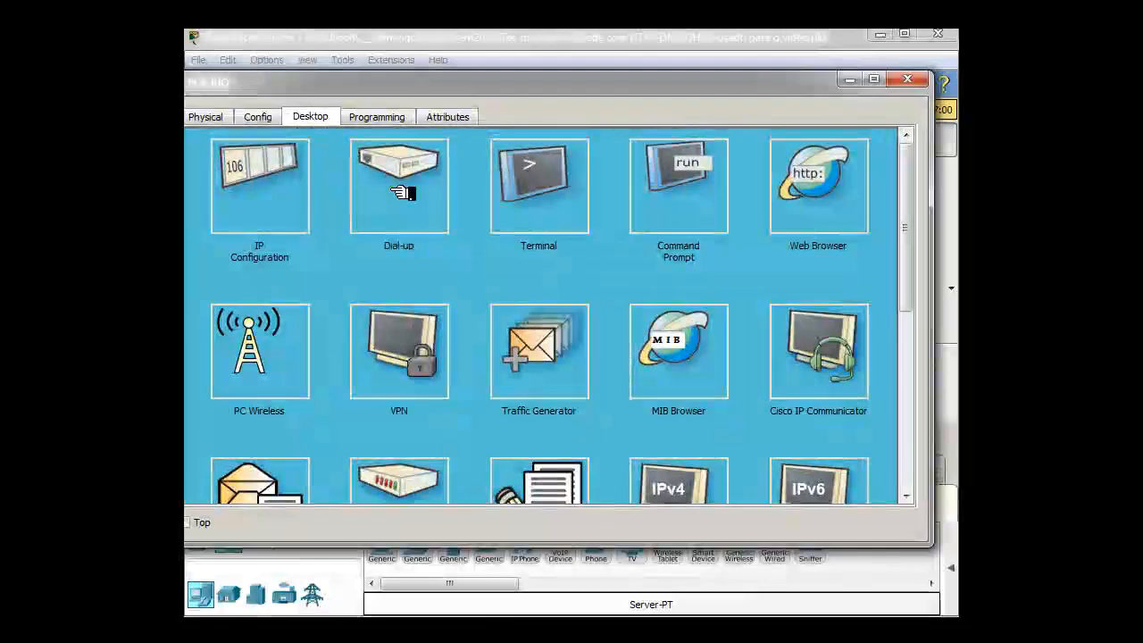
pyautogui.click(279, 203)
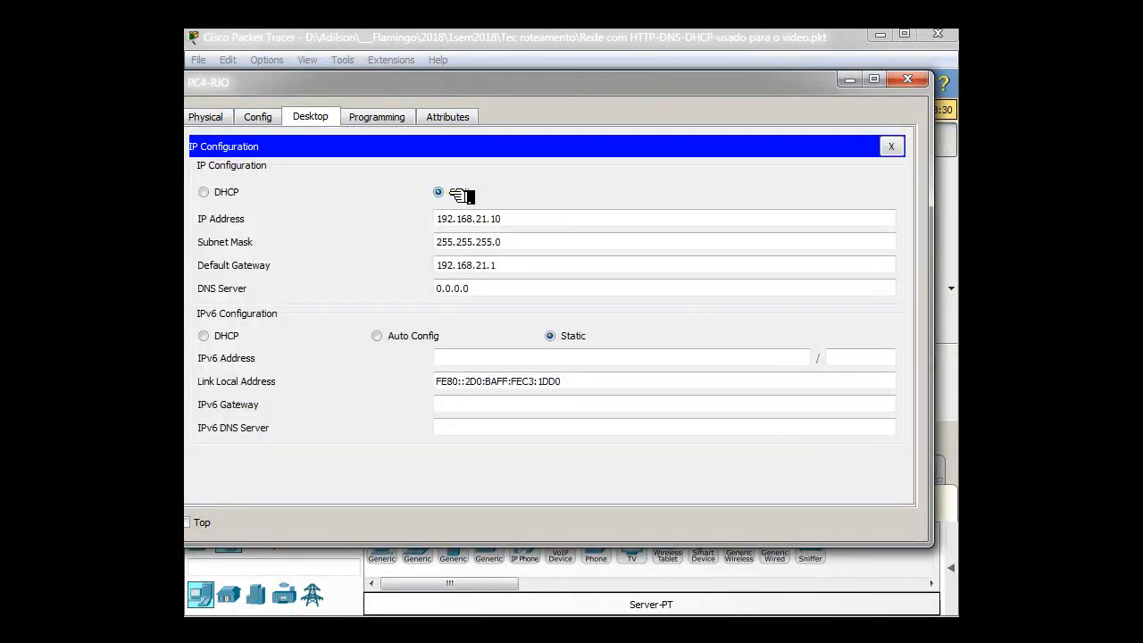
pyautogui.click(211, 192)
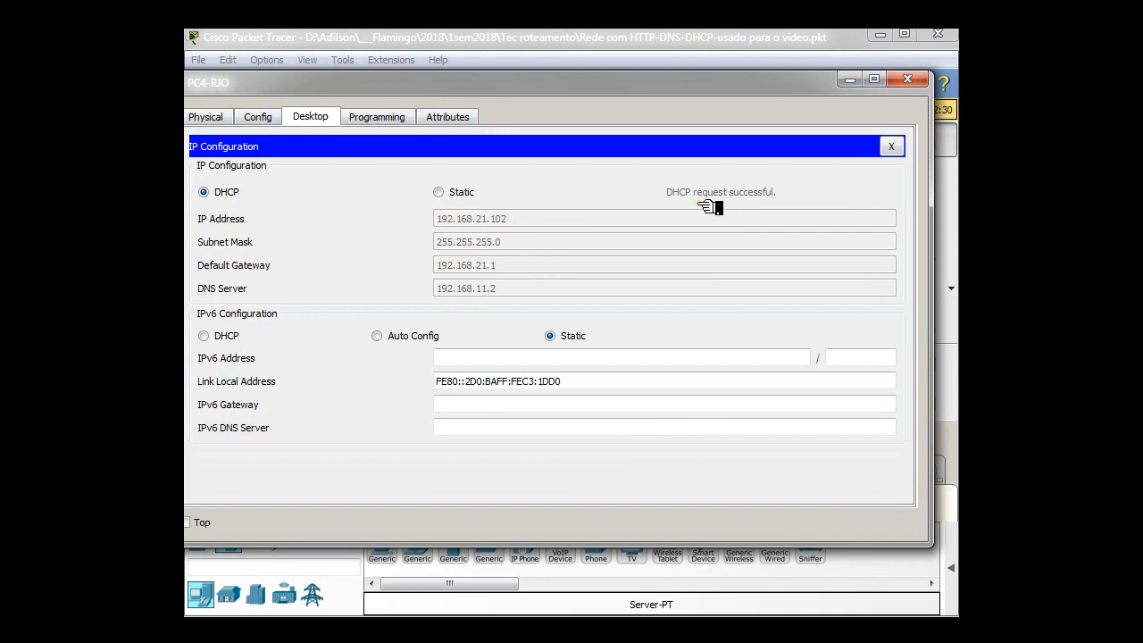
pyautogui.click(912, 81)
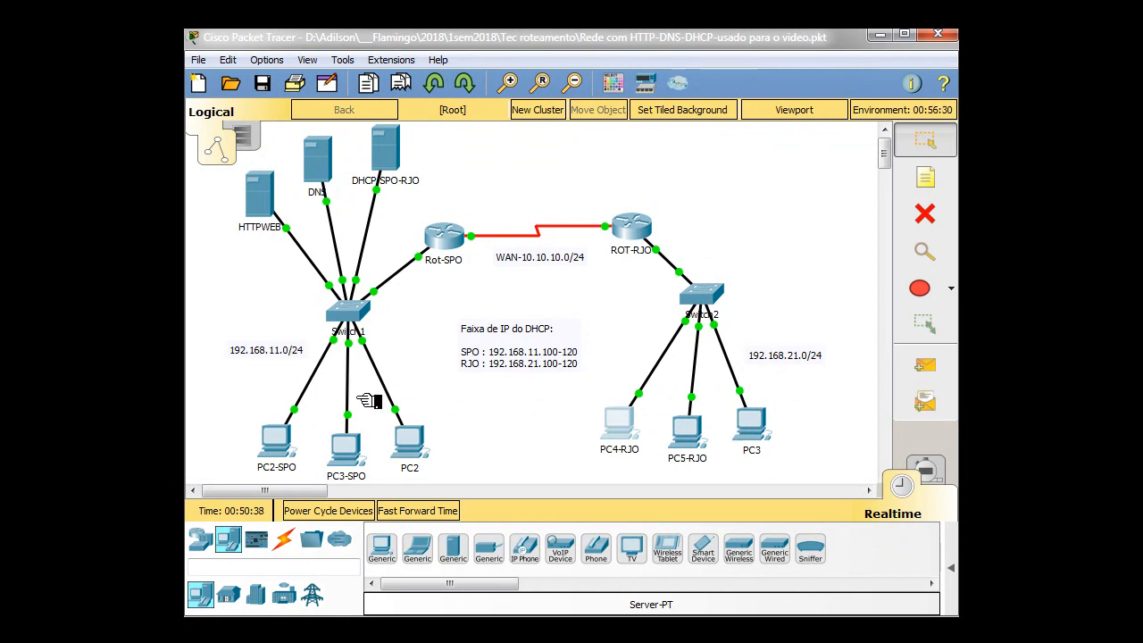
pyautogui.moveTo(271, 410); pyautogui.dragTo(420, 440)
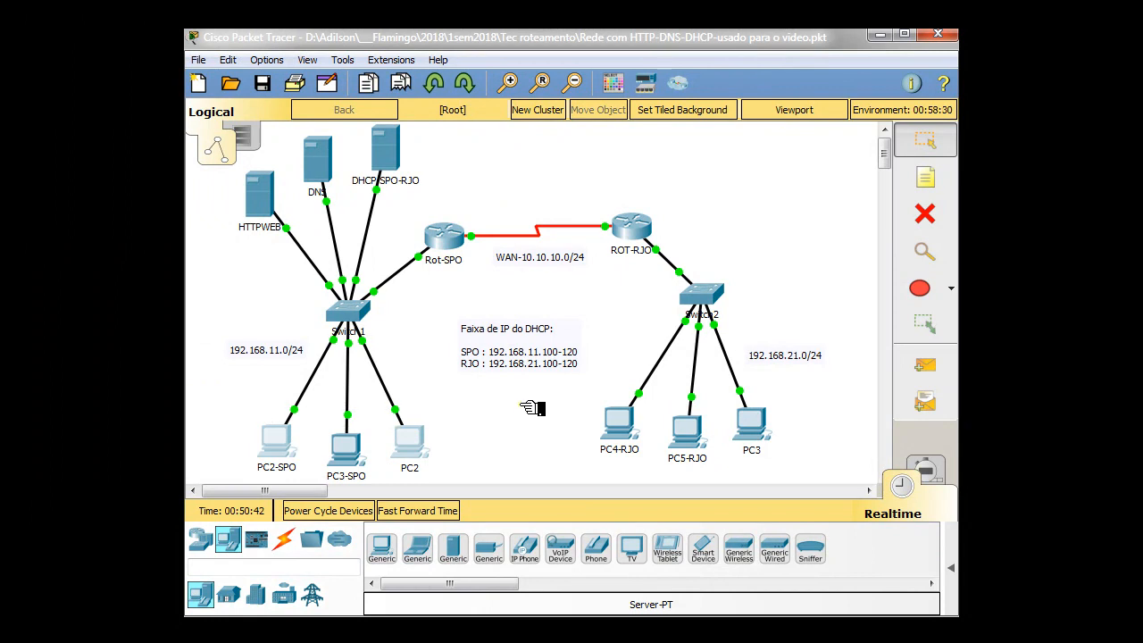